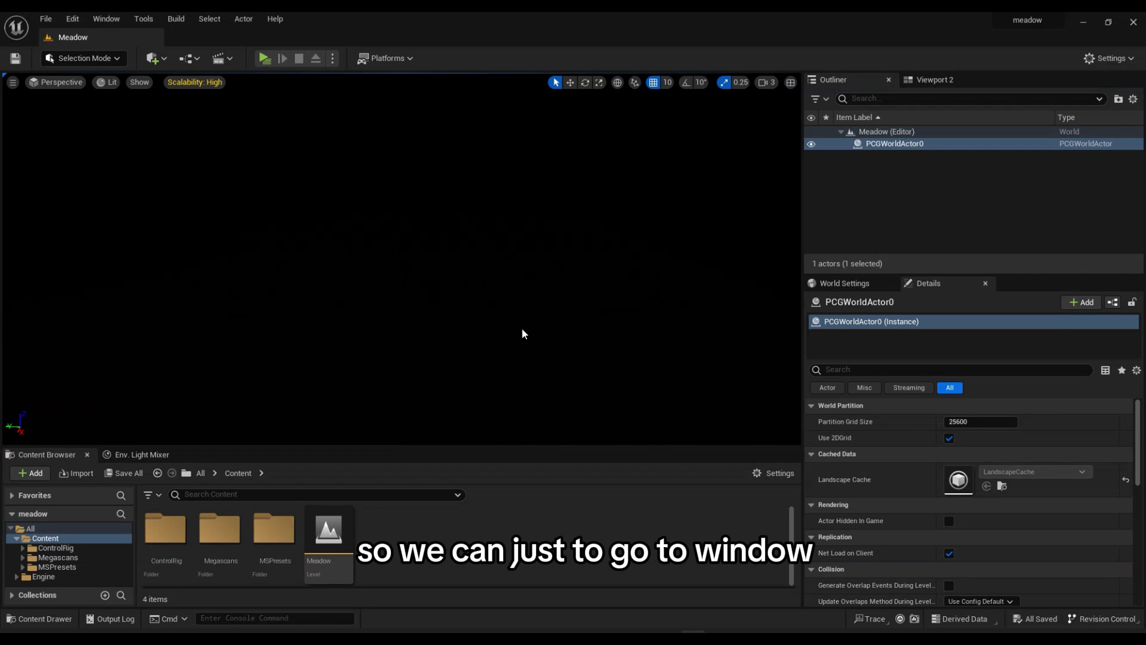
# Step: Create a sky light, atmospheric light, sky atmosphere, volumetric cloud and height fog with the Env. Light Mixer
pyautogui.click(106, 18)
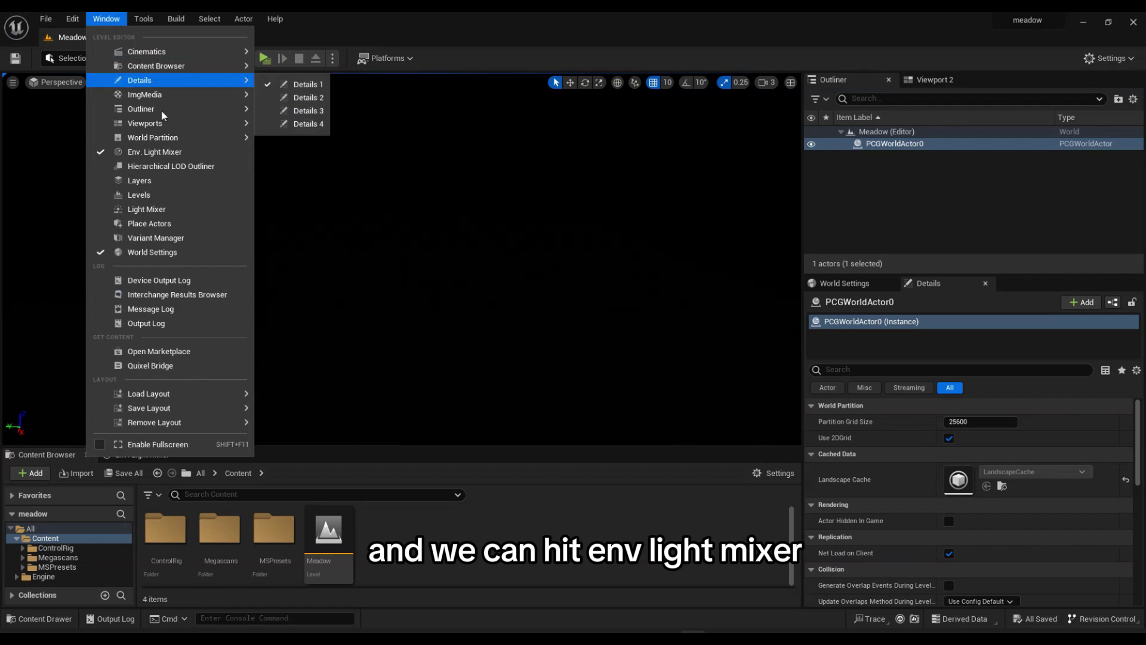
pyautogui.click(168, 151)
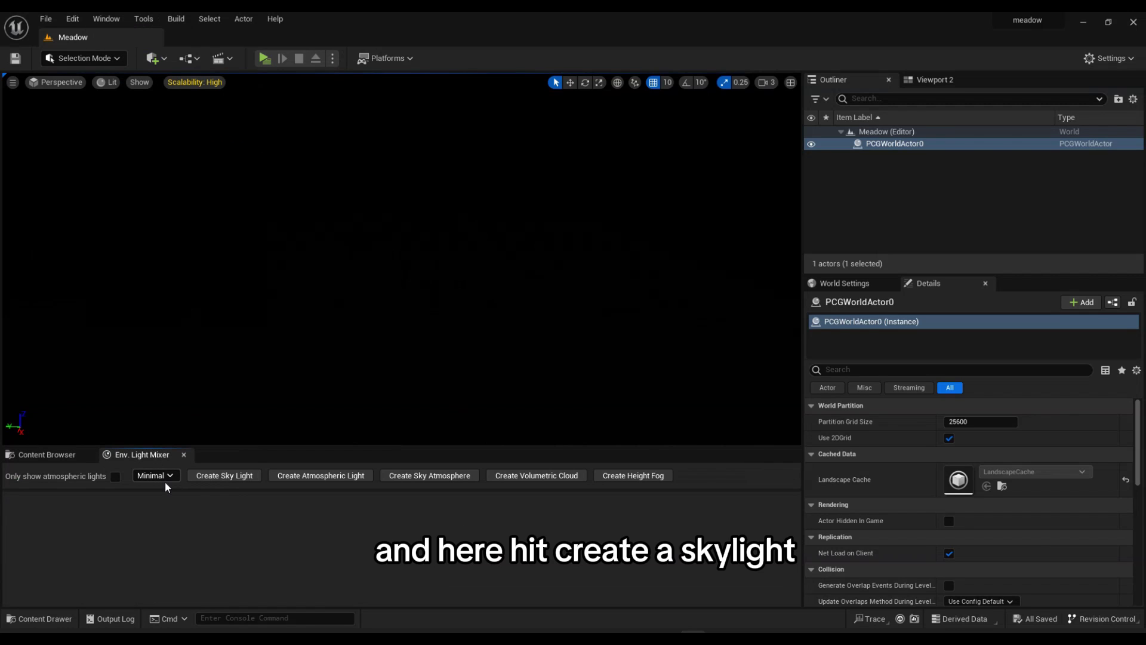
pyautogui.click(202, 477)
pyautogui.click(200, 477)
pyautogui.click(200, 477)
pyautogui.click(200, 477)
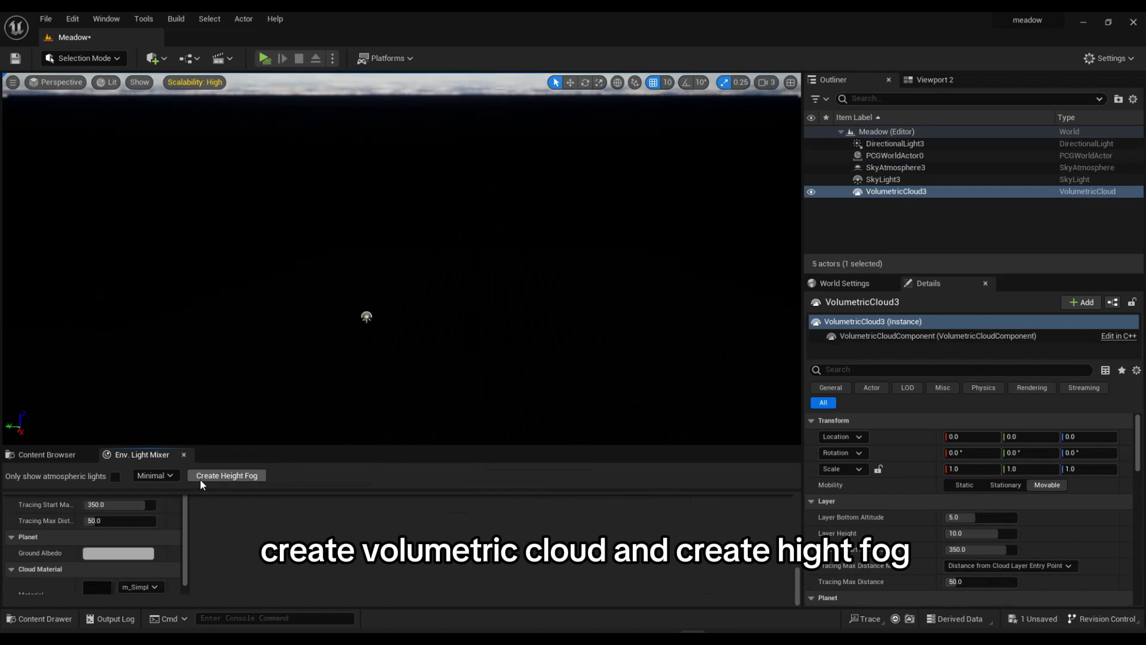
pyautogui.click(200, 478)
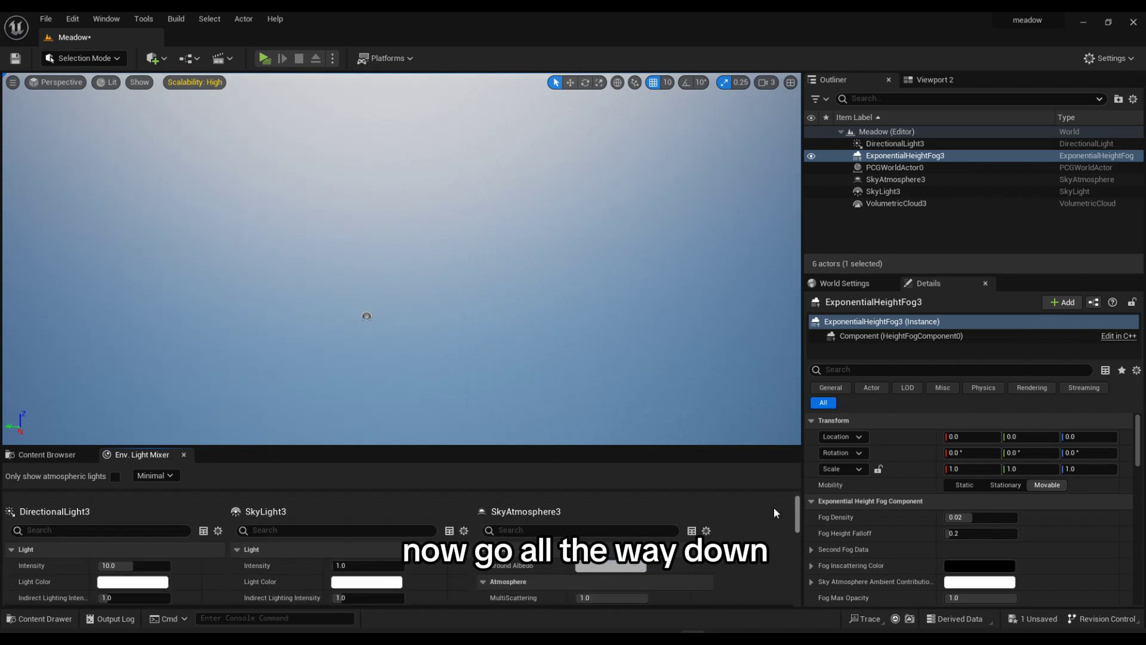
# Step: Enable Volumetric Fog for the exponential height fog and return to the project's content
pyautogui.scroll(-10, 513, 537)
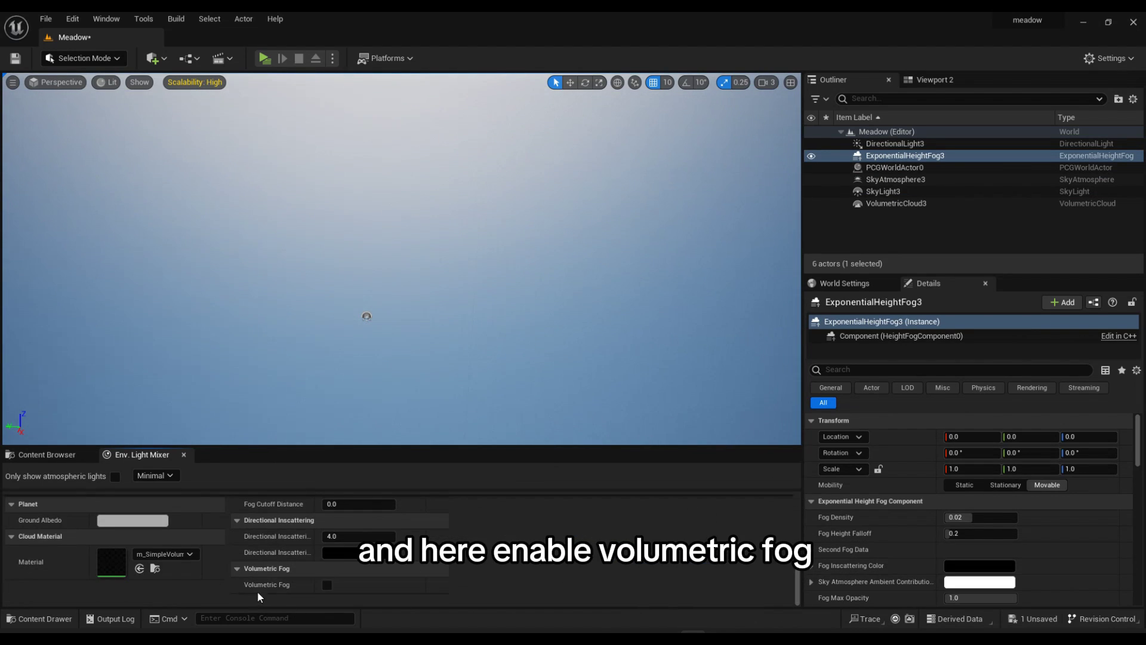
pyautogui.click(328, 584)
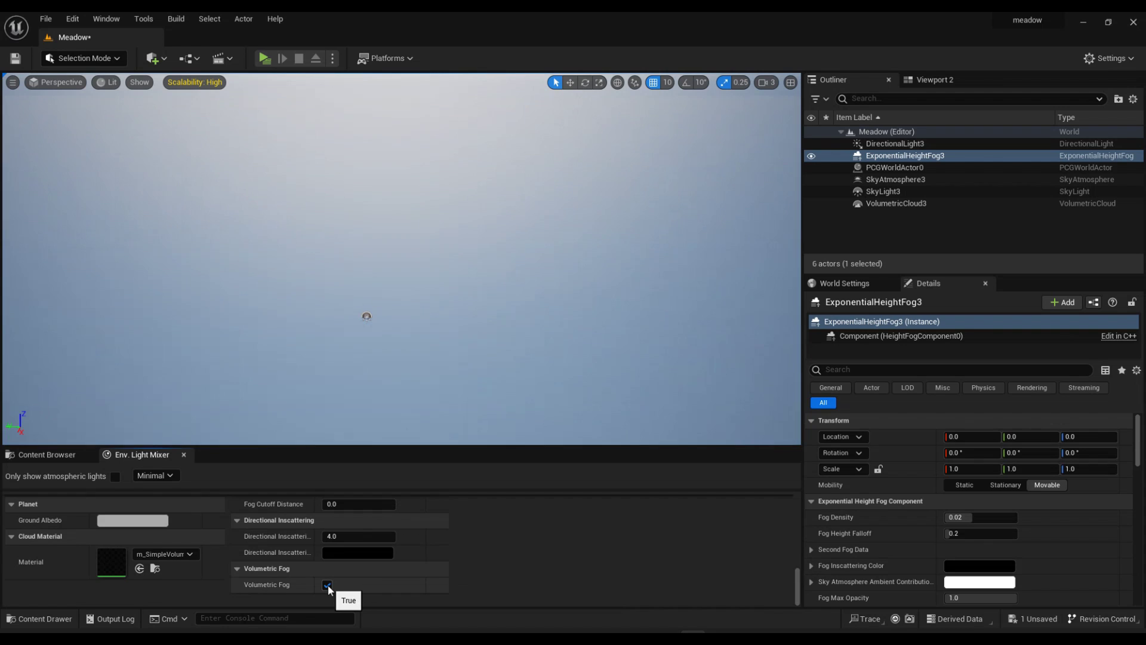
pyautogui.click(47, 455)
# Step: Group the SkyAtmosphere, SkyLight and VolumetricCloud actors in a new Outliner folder
pyautogui.click(883, 191)
pyautogui.click(950, 517)
pyautogui.click(896, 203)
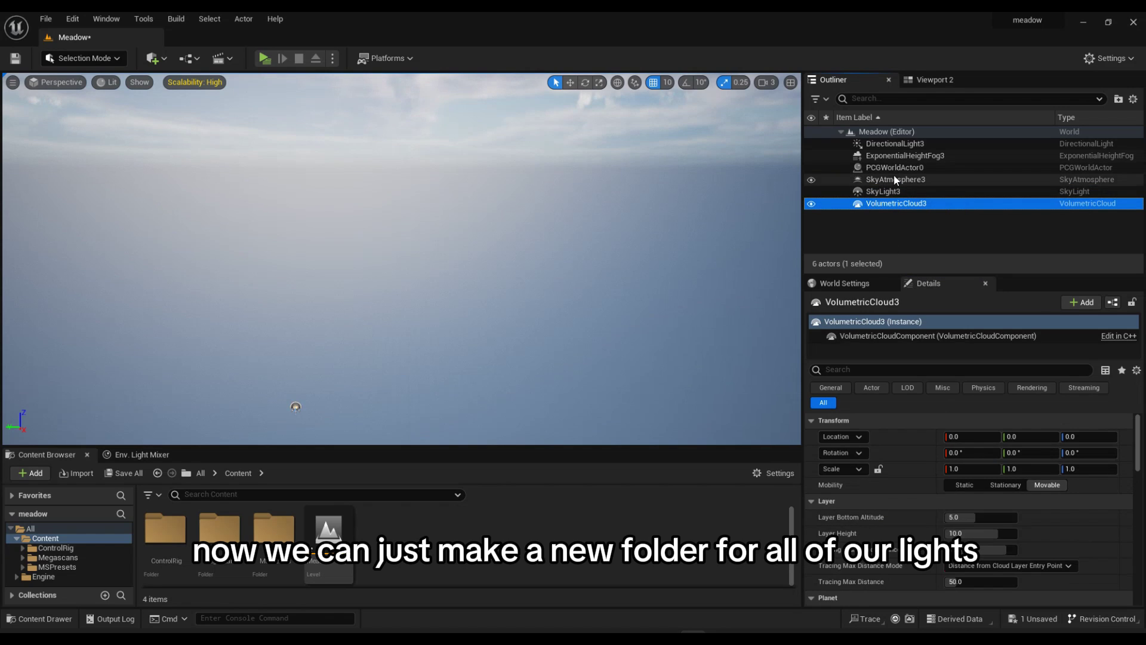
pyautogui.click(895, 180)
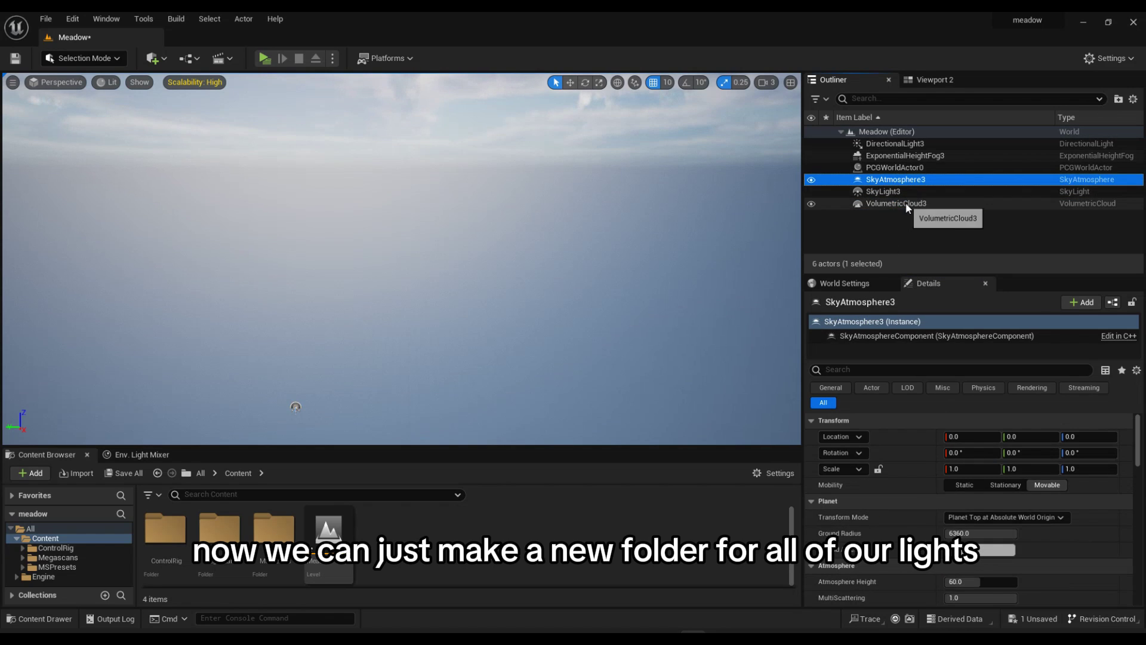
pyautogui.keyDown('shift'); pyautogui.click(905, 203); pyautogui.keyUp('shift')
pyautogui.click(1118, 98)
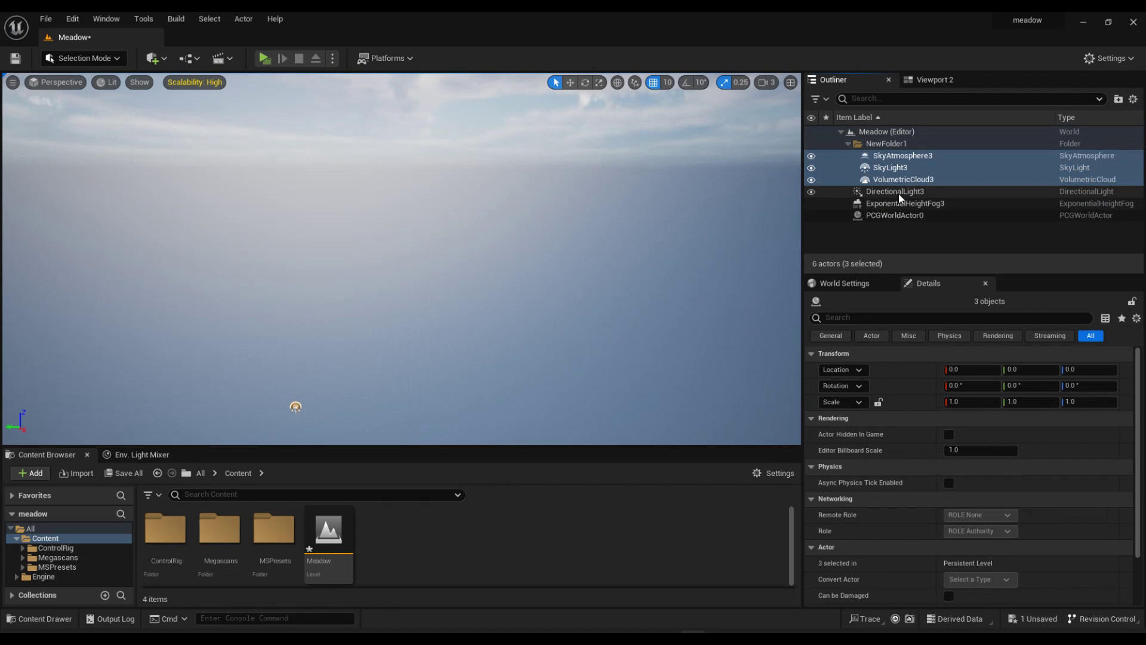
# Step: Move the DirectionalLight and ExponentialHeightFog actors into the new Outliner folder
pyautogui.click(894, 192)
pyautogui.press('Down')
pyautogui.click(878, 192)
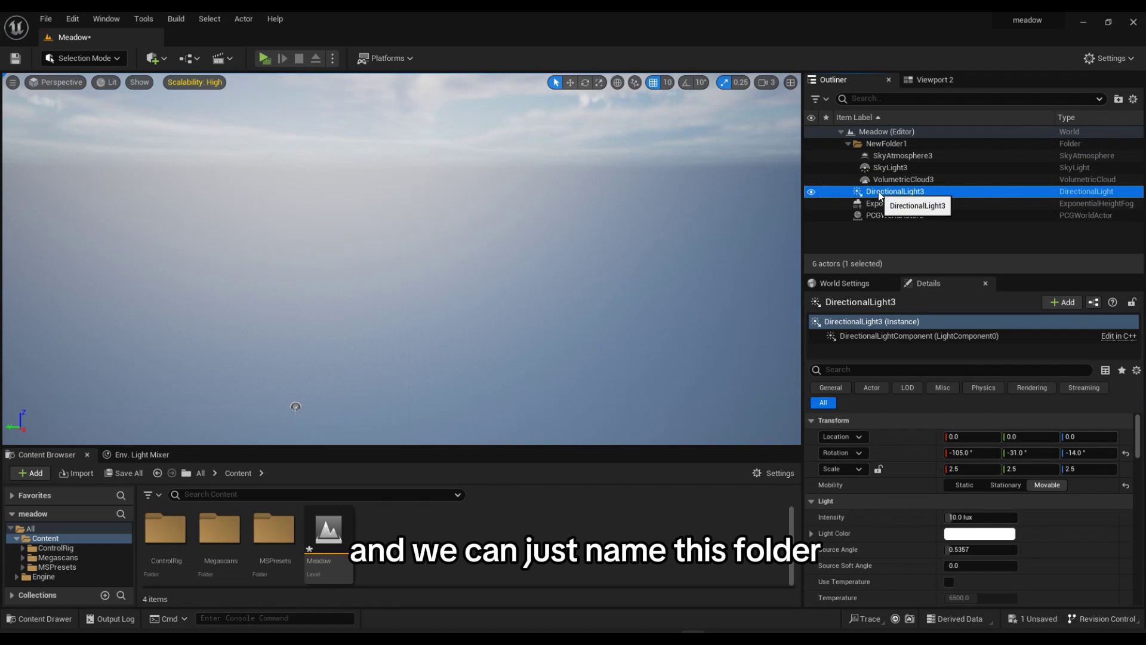
pyautogui.keyDown('shift'); pyautogui.click(878, 204); pyautogui.keyUp('shift')
pyautogui.moveTo(864, 191); pyautogui.dragTo(866, 144)
pyautogui.click(880, 154)
pyautogui.click(881, 170)
pyautogui.keyDown('shift'); pyautogui.click(881, 179); pyautogui.keyUp('shift')
# Step: Rename the new Outliner folder as Lights, collapse it and save all changes to the level
pyautogui.click(884, 144)
pyautogui.click(883, 144)
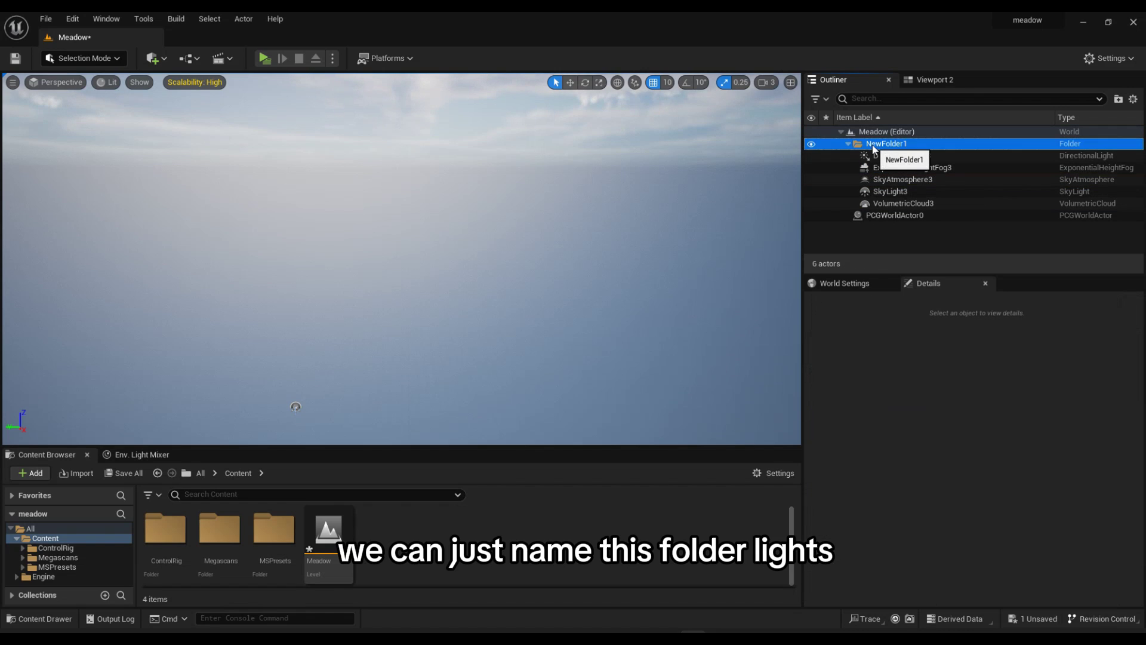
pyautogui.write('Ligh')
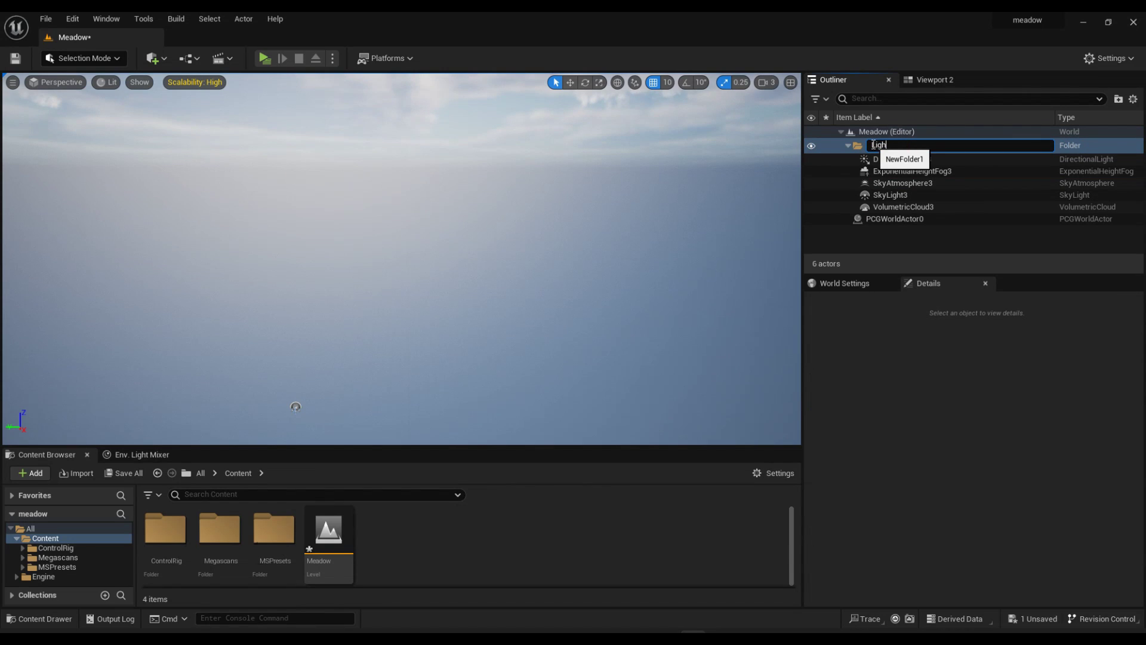
pyautogui.write('ts')
pyautogui.press('Return')
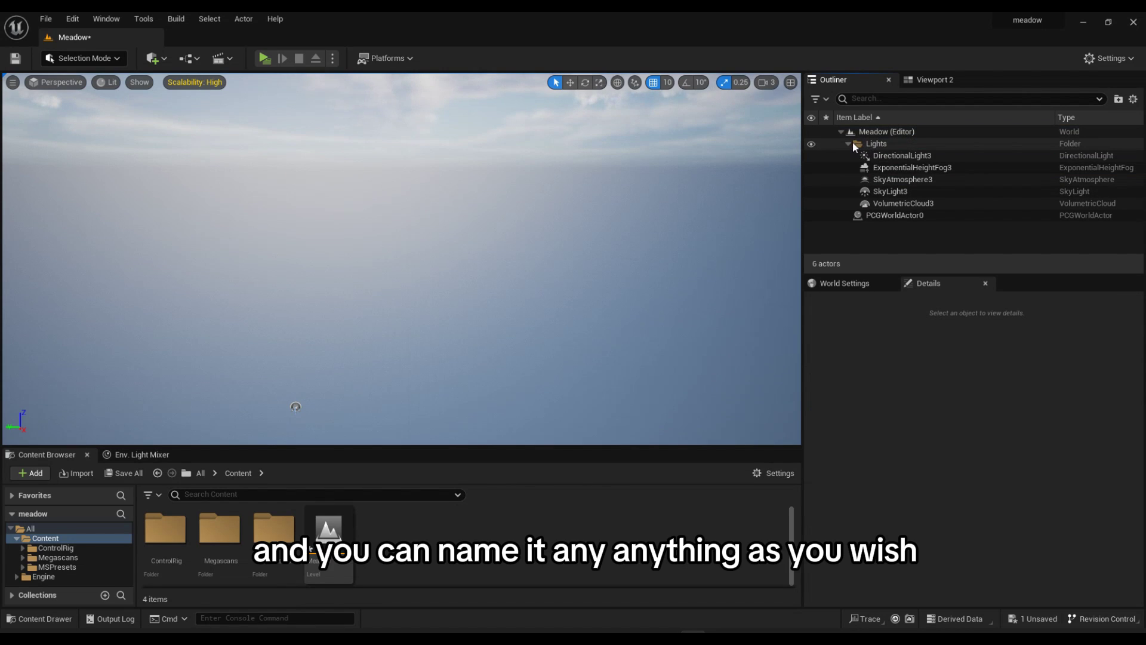
pyautogui.click(850, 142)
pyautogui.click(119, 473)
pyautogui.click(665, 458)
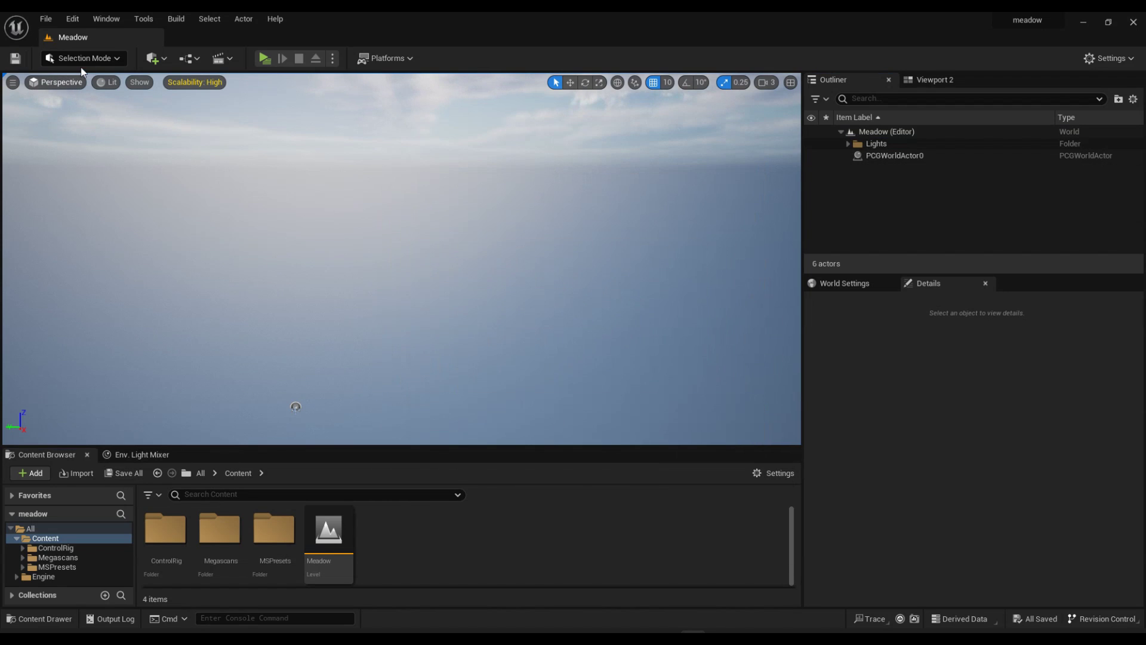
# Step: Switch to Landscape Mode and set the new landscape's Z location to 9.0
pyautogui.click(83, 58)
pyautogui.click(87, 91)
pyautogui.moveTo(517, 259); pyautogui.dragTo(523, 249, button='right')
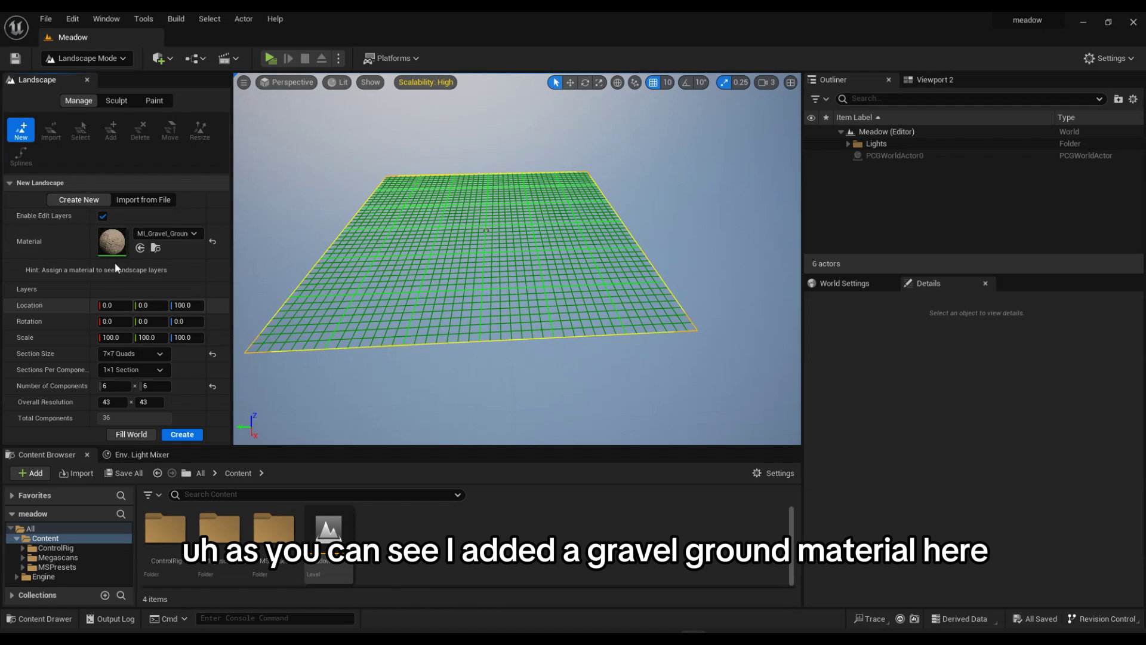
pyautogui.scroll(3, 403, 257)
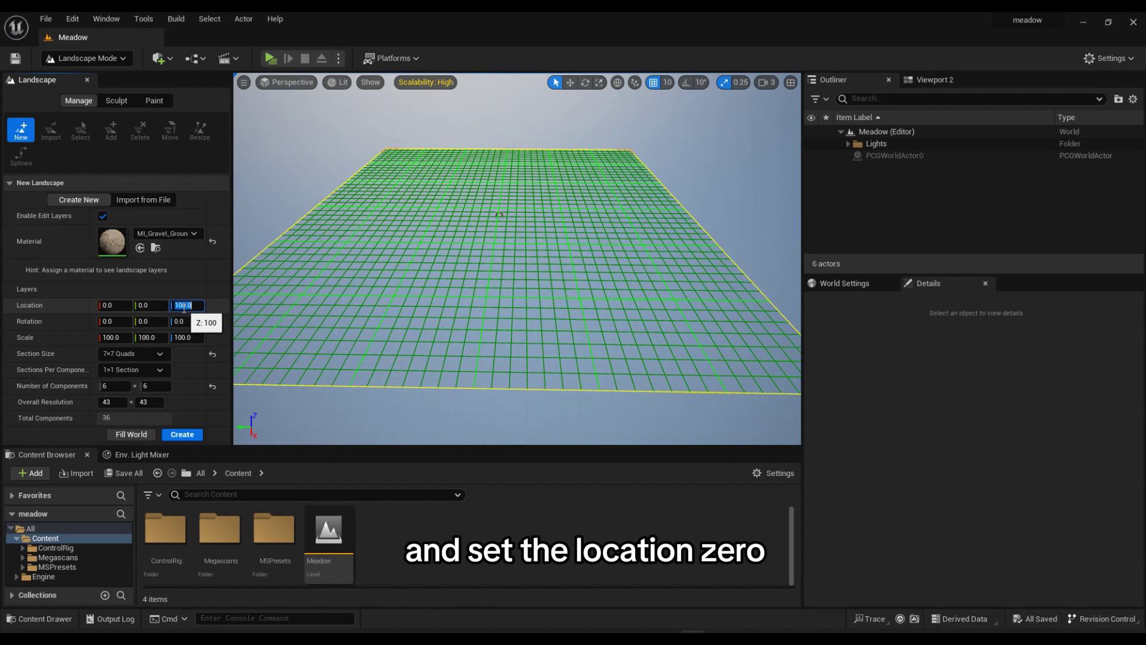
pyautogui.press('Return')
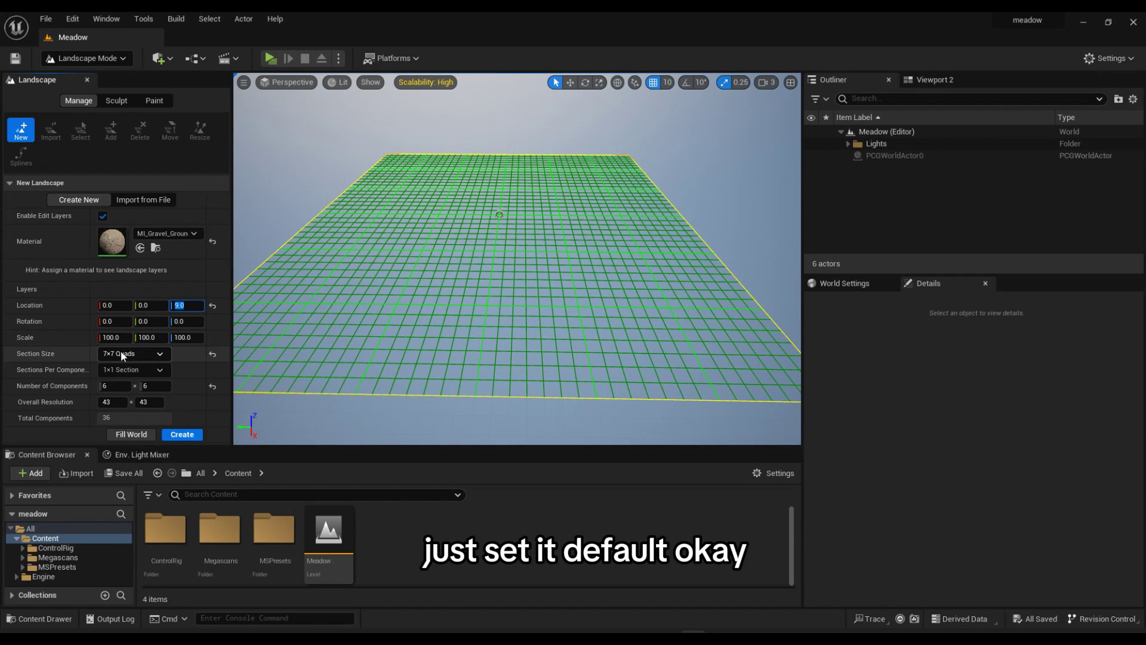
# Step: Create the landscape with a section size of 7×7 Quads and 6×6 components
pyautogui.scroll(-2, 377, 354)
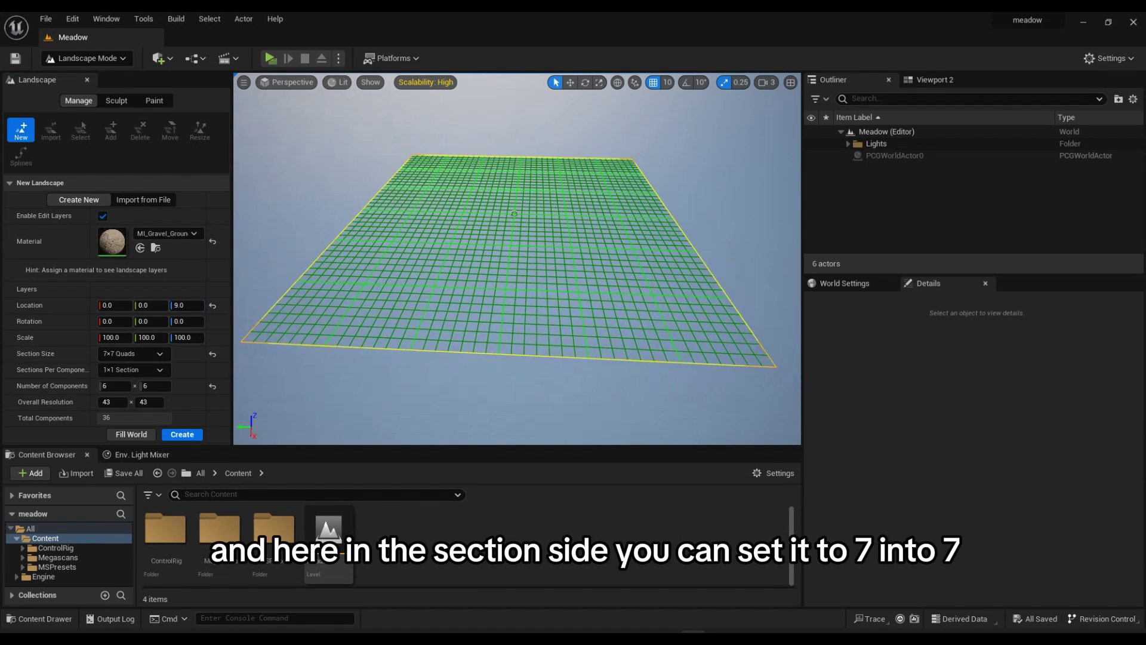
pyautogui.click(117, 355)
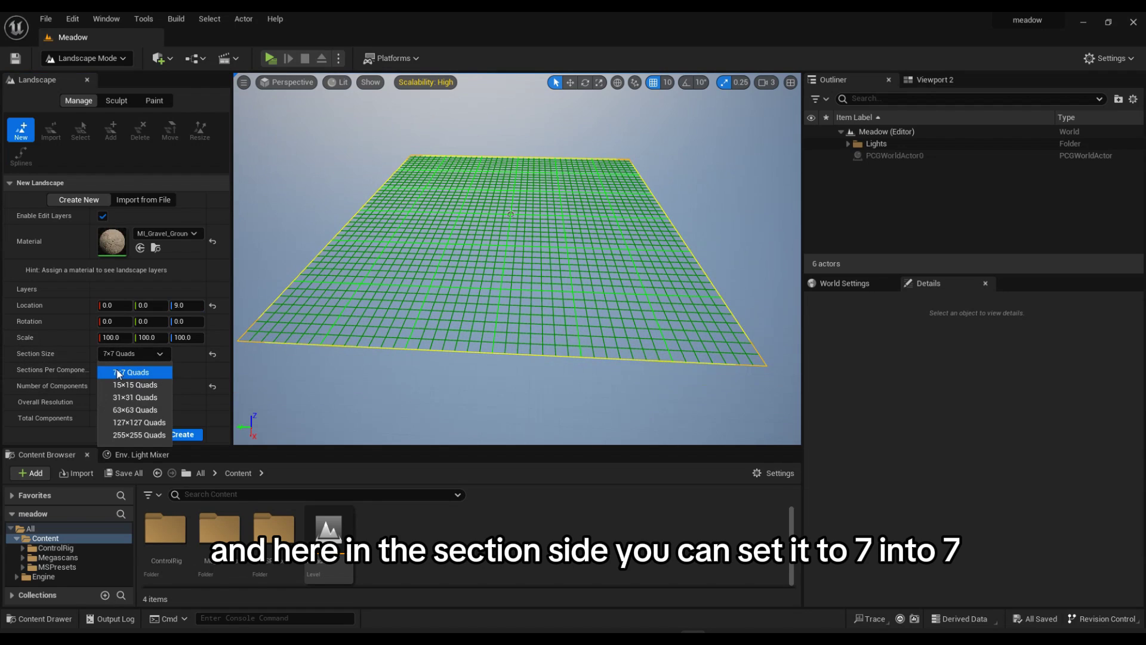
pyautogui.click(118, 372)
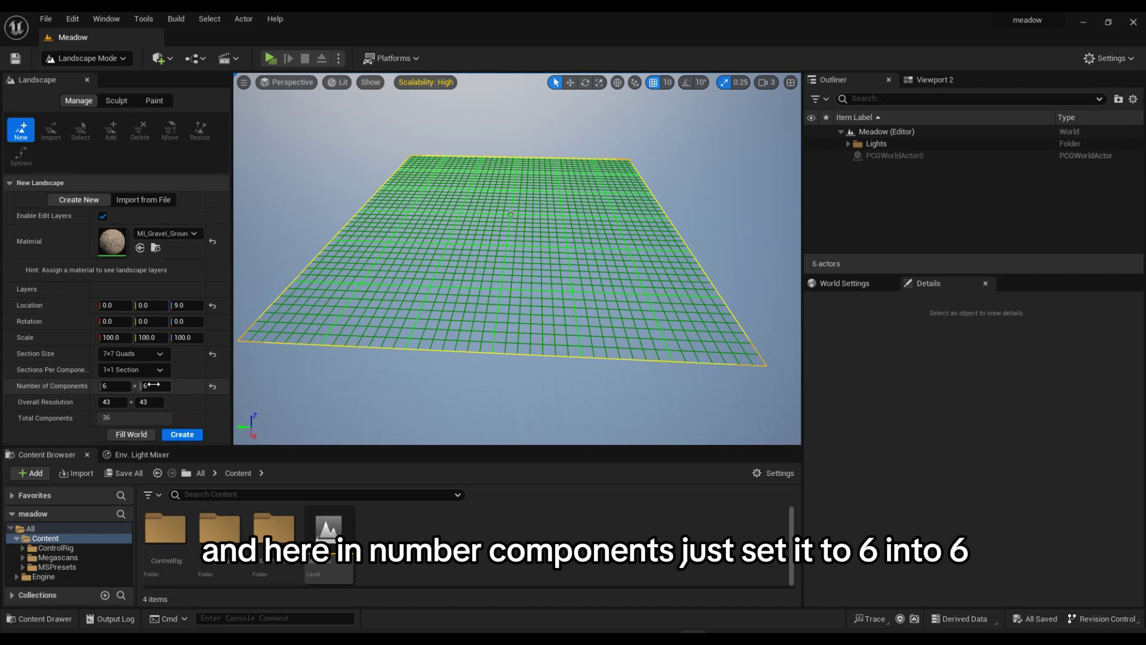
pyautogui.click(182, 436)
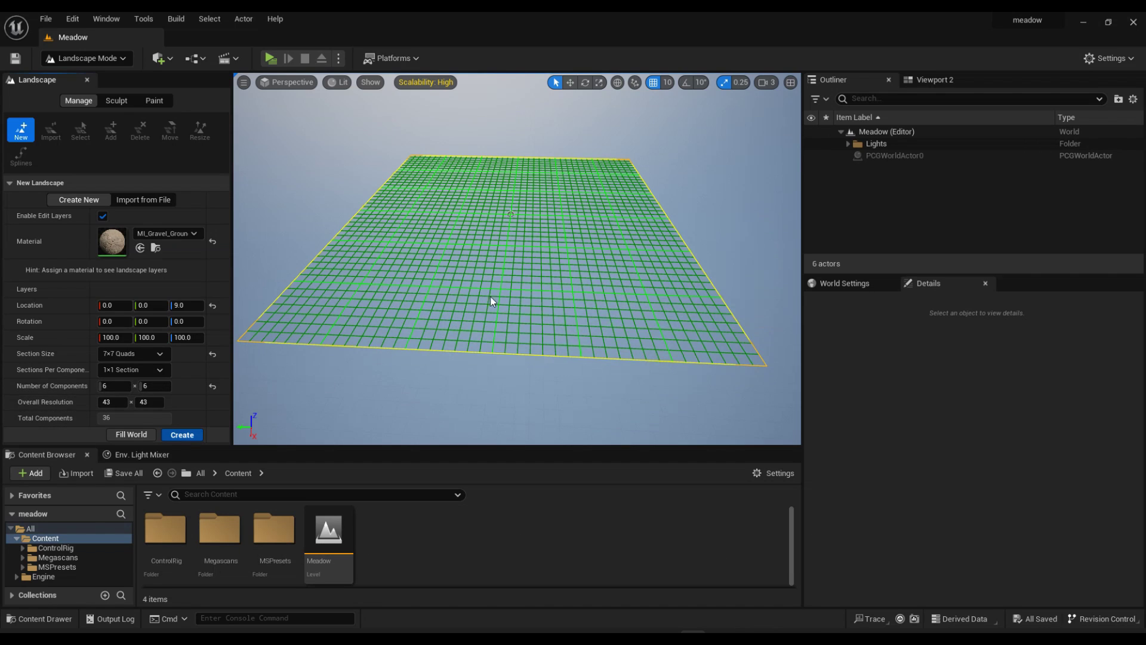
# Step: Sculpt several uneven hills across the landscape, reducing the brush size for finer strokes
pyautogui.moveTo(518, 205); pyautogui.dragTo(518, 174, button='right')
pyautogui.moveTo(603, 245)
pyautogui.mouseDown(button='right')
pyautogui.moveTo(606, 261)
pyautogui.moveTo(600, 253)
pyautogui.mouseUp(button='right')
pyautogui.moveTo(454, 292)
pyautogui.mouseDown()
pyautogui.moveTo(471, 295)
pyautogui.moveTo(388, 299)
pyautogui.mouseUp()
pyautogui.moveTo(404, 200); pyautogui.dragTo(386, 172, button='right')
pyautogui.press('[')
pyautogui.moveTo(385, 172)
pyautogui.mouseDown()
pyautogui.moveTo(521, 242)
pyautogui.moveTo(608, 220)
pyautogui.moveTo(553, 209)
pyautogui.moveTo(255, 320)
pyautogui.moveTo(516, 282)
pyautogui.moveTo(542, 145)
pyautogui.moveTo(540, 179)
pyautogui.mouseUp()
pyautogui.moveTo(539, 179); pyautogui.dragTo(422, 204, button='right')
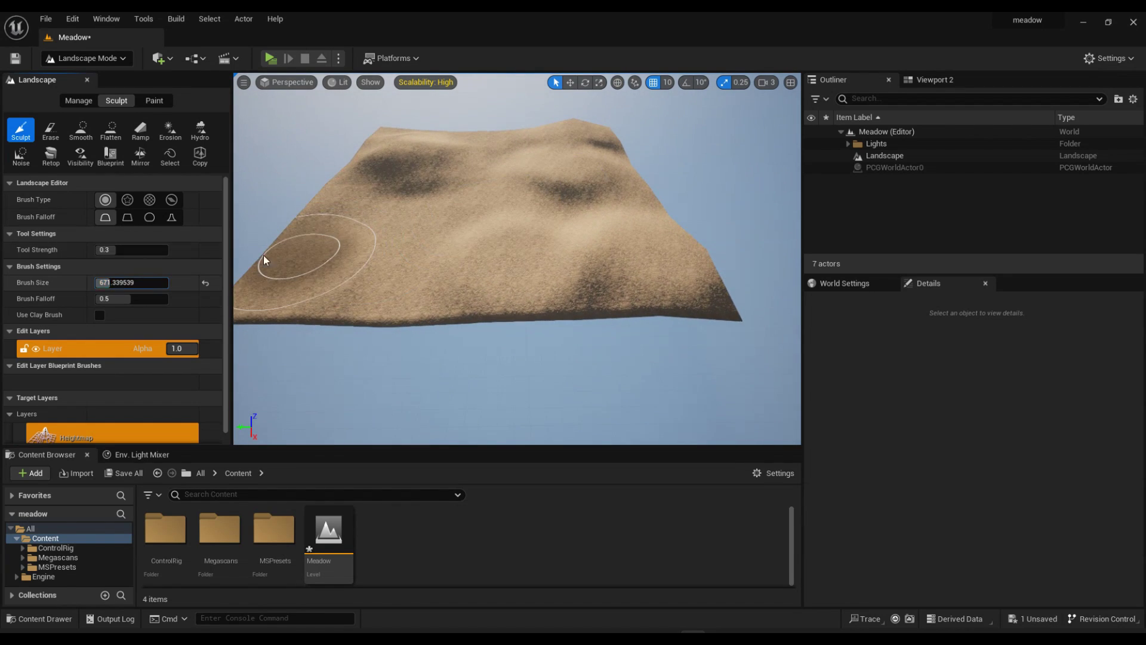
pyautogui.press('Return')
pyautogui.moveTo(456, 149); pyautogui.dragTo(388, 168, button='right')
# Step: Set the sculpting tool strength to 0.1 and switch to the Smooth tool for the terrain
pyautogui.click(120, 249)
pyautogui.press('BackSpace')
pyautogui.write('1')
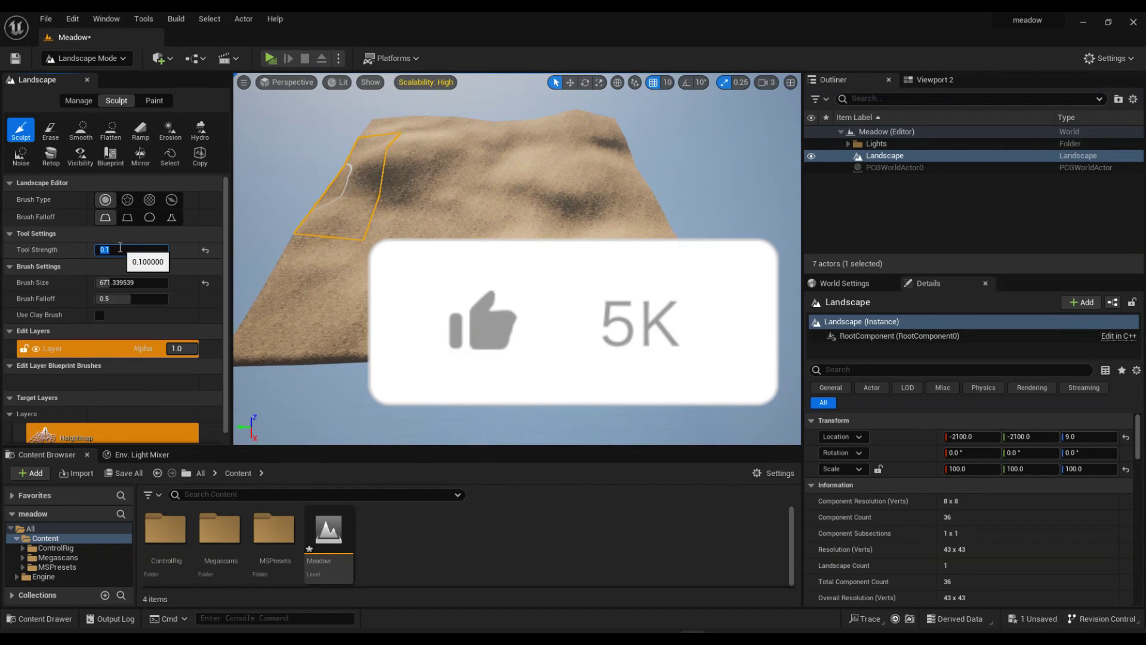
pyautogui.press('Tab')
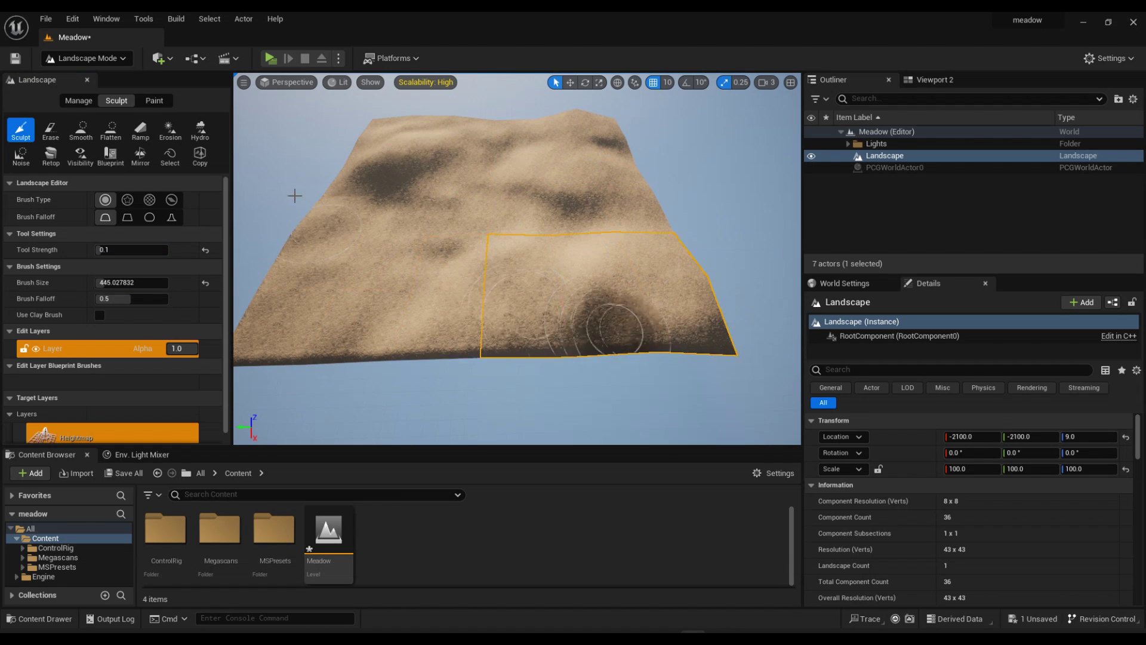
pyautogui.click(80, 128)
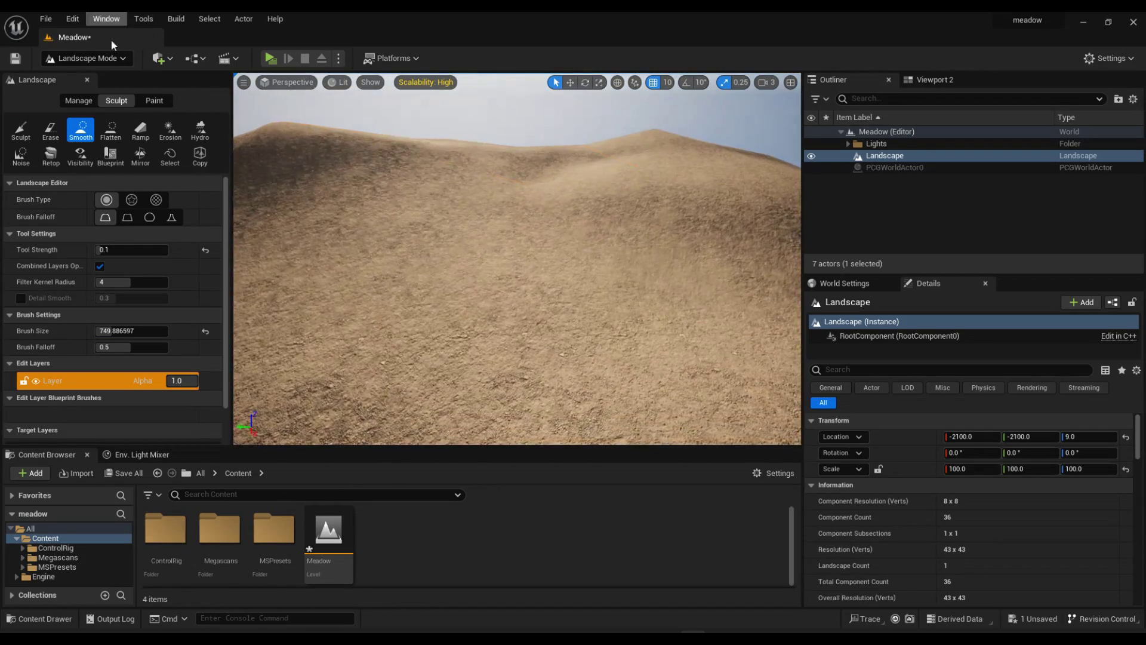
# Step: Return to Selection Mode with the landscape deselected, and save all changes
pyautogui.click(92, 56)
pyautogui.click(72, 74)
pyautogui.moveTo(246, 129); pyautogui.dragTo(246, 129, button='right')
pyautogui.moveTo(498, 189); pyautogui.dragTo(498, 189, button='right')
pyautogui.click(780, 166)
pyautogui.moveTo(676, 198); pyautogui.dragTo(676, 199, button='right')
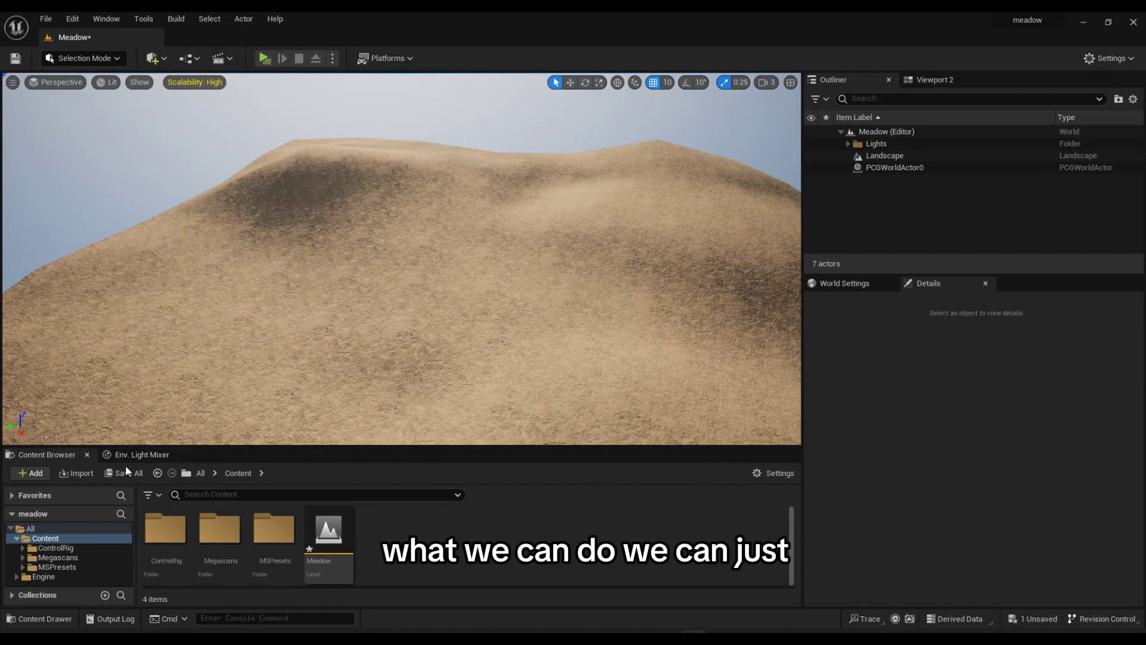
pyautogui.hotkey('ctrl', 'shift', 's')
pyautogui.click(665, 463)
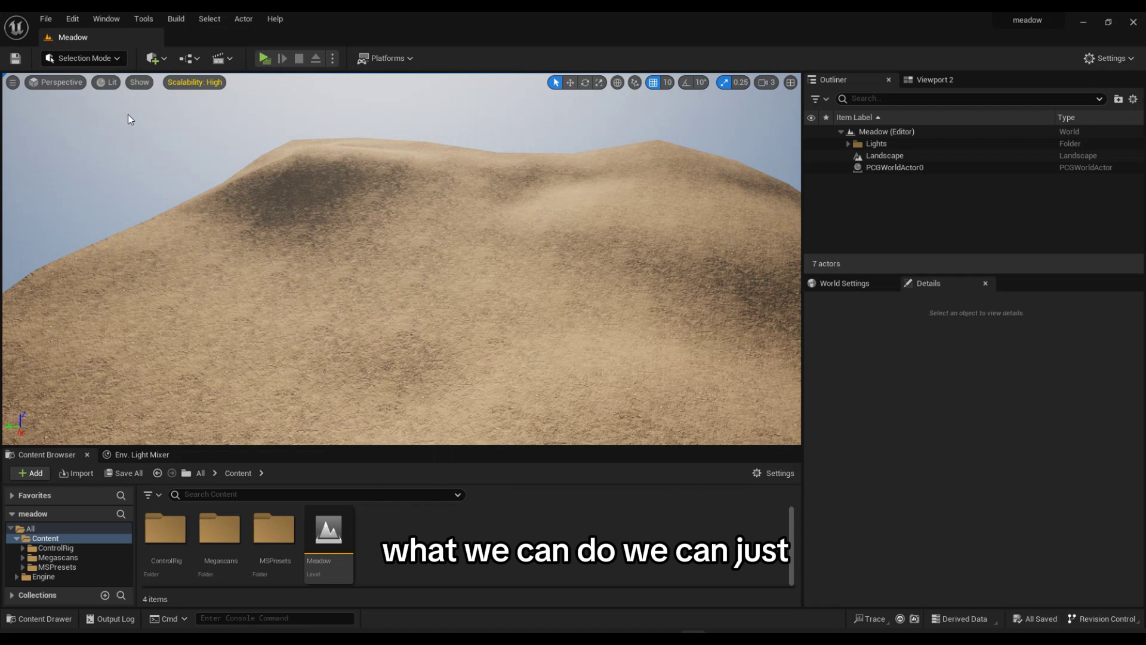
# Step: Find the PCGVolume actor among all classes by searching for "pcg" and place it in the level
pyautogui.click(153, 58)
pyautogui.moveTo(193, 249)
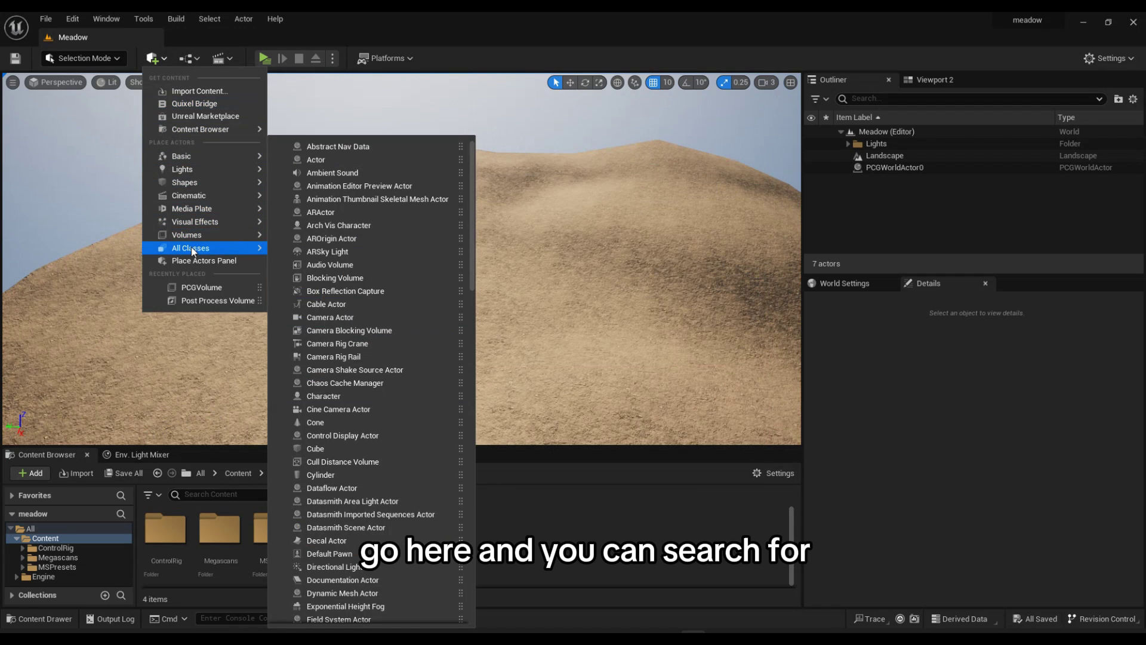
pyautogui.write('pcg')
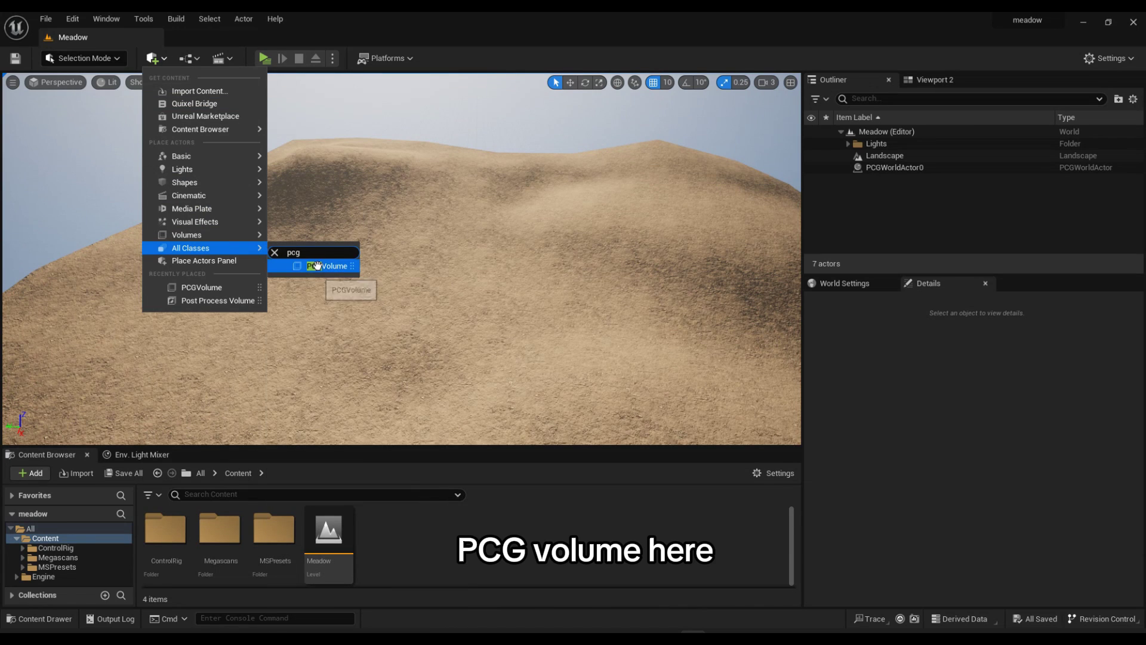
pyautogui.click(317, 265)
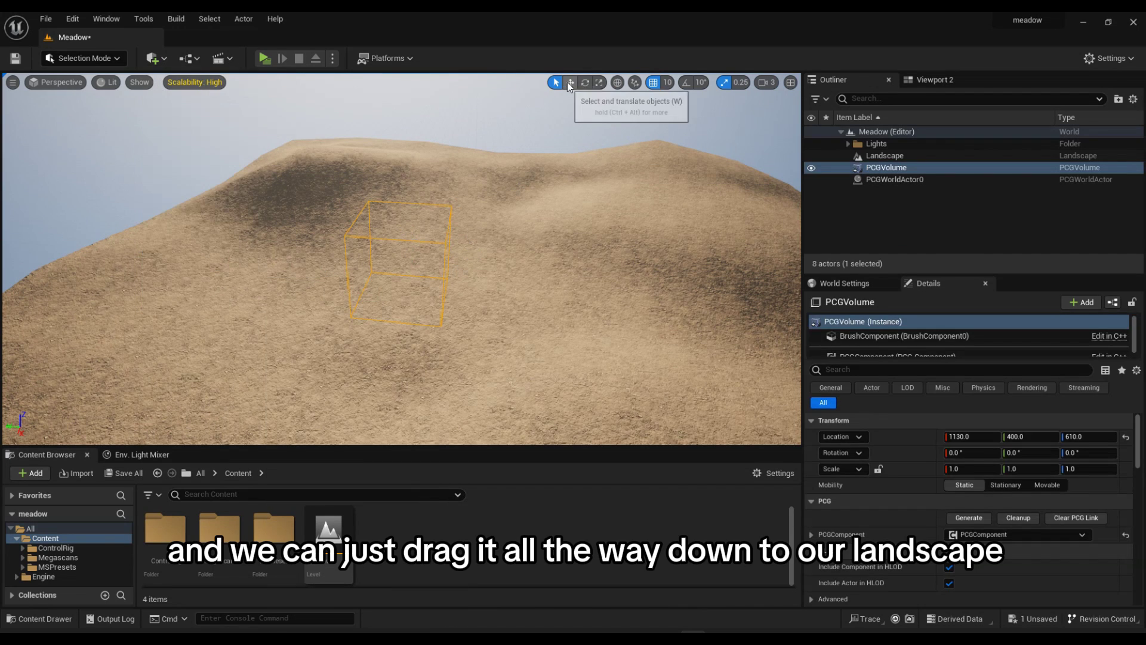
# Step: Move the PCG volume down onto the landscape at about X 930, Y 400, Z 70, and scale it uniformly to 50
pyautogui.click(570, 83)
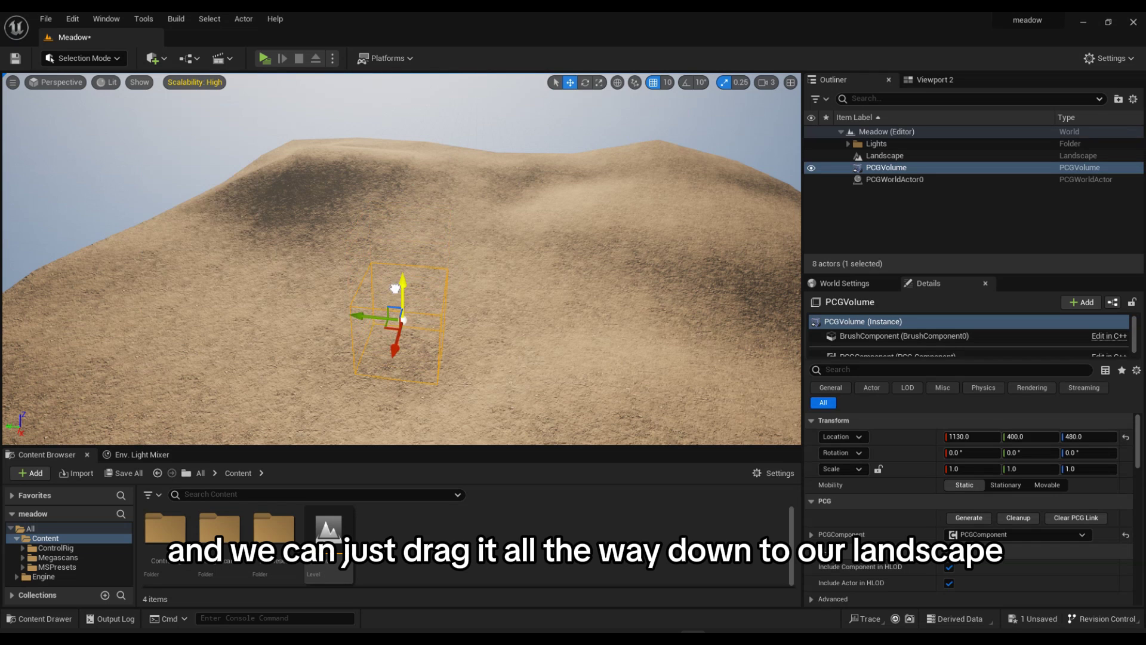
pyautogui.keyDown('shift'); pyautogui.moveTo(396, 369); pyautogui.dragTo(439, 359); pyautogui.keyUp('shift')
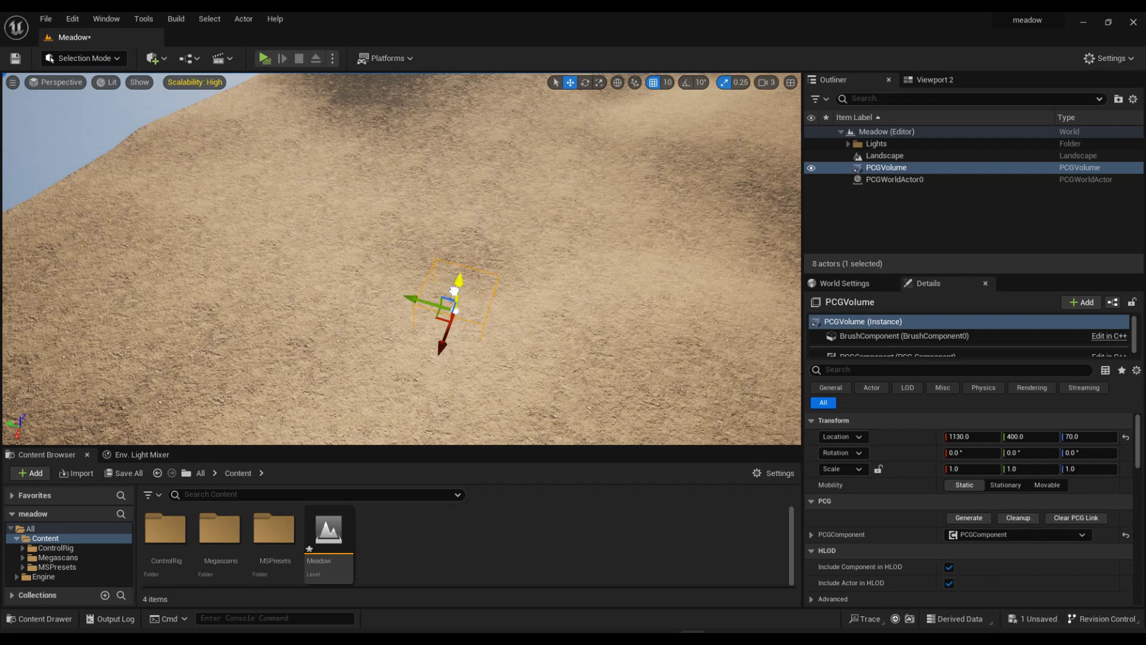
pyautogui.moveTo(440, 359); pyautogui.dragTo(406, 370, button='right')
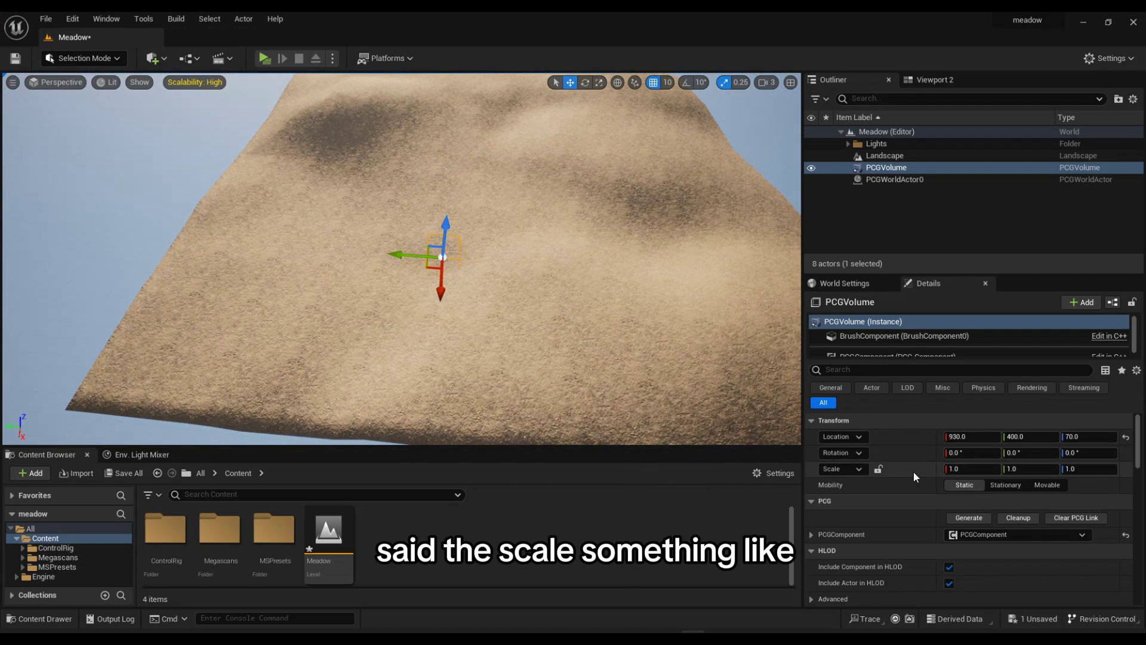
pyautogui.click(964, 469)
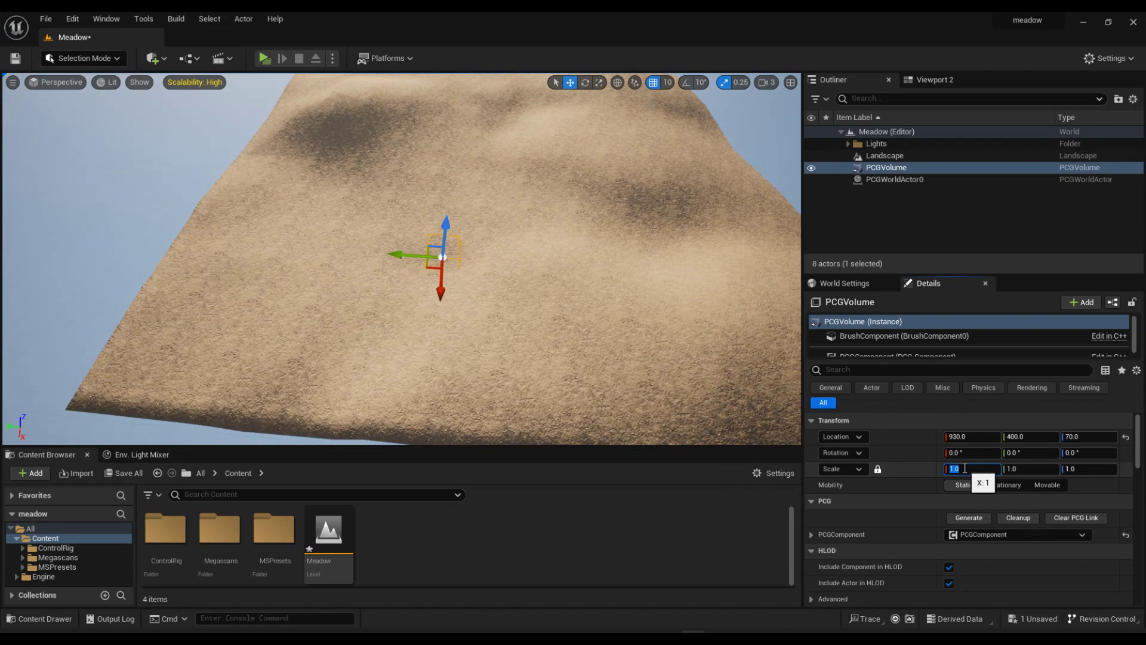
pyautogui.write('50')
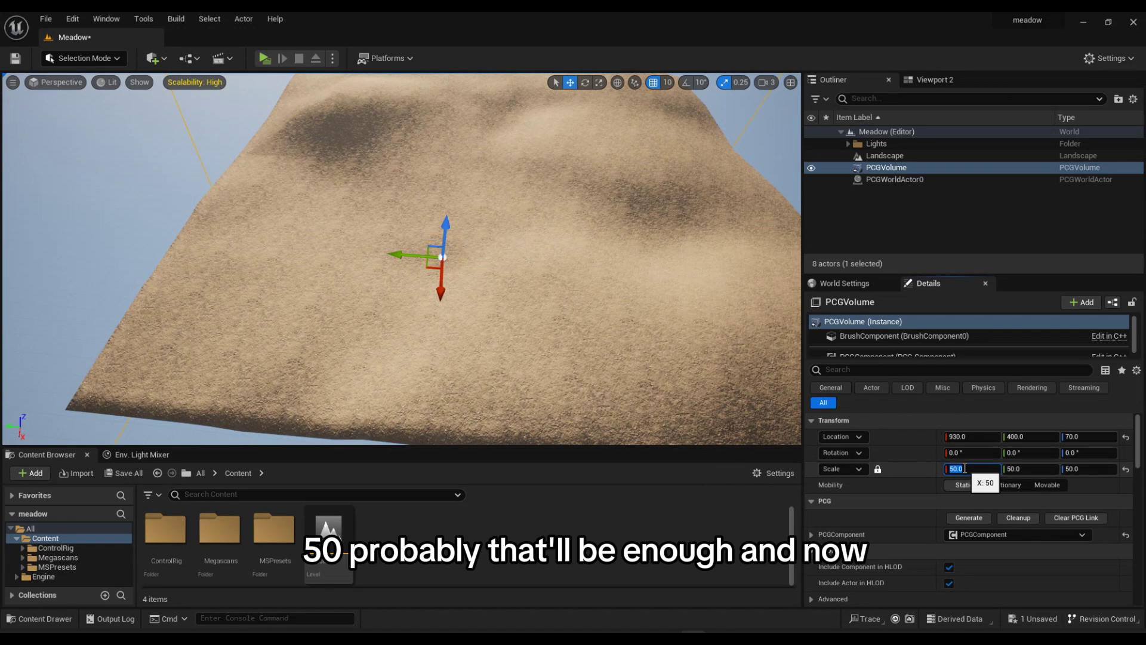
# Step: Save all changes to the Meadow level with the scaled PCG volume
pyautogui.moveTo(638, 335); pyautogui.dragTo(626, 364, button='right')
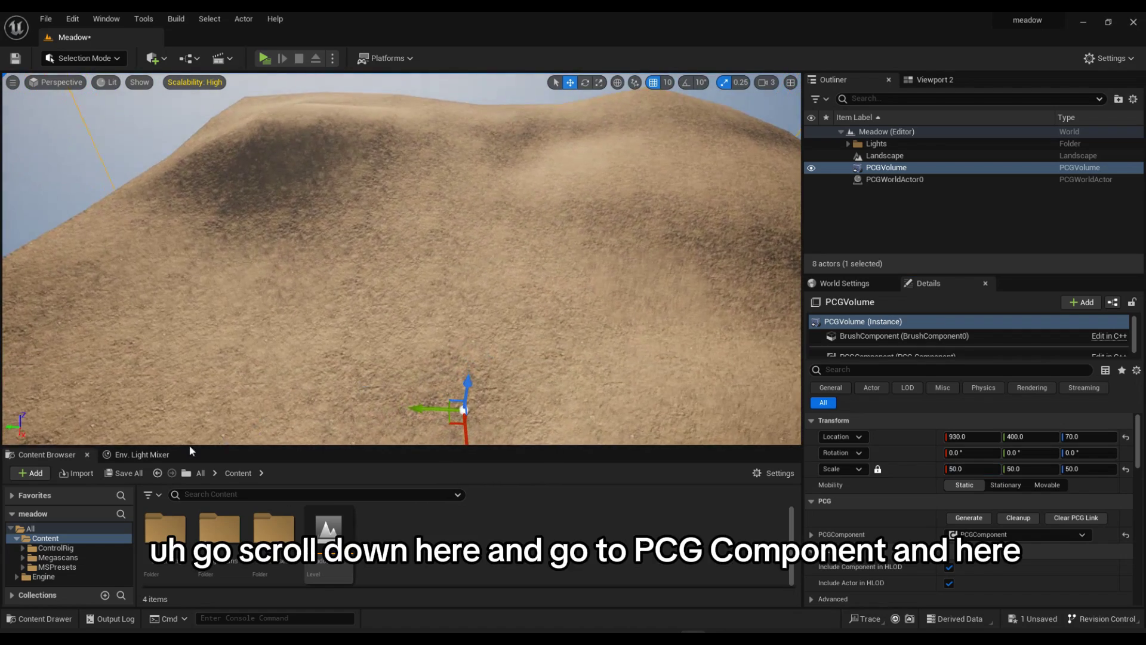
pyautogui.click(131, 475)
pyautogui.click(730, 459)
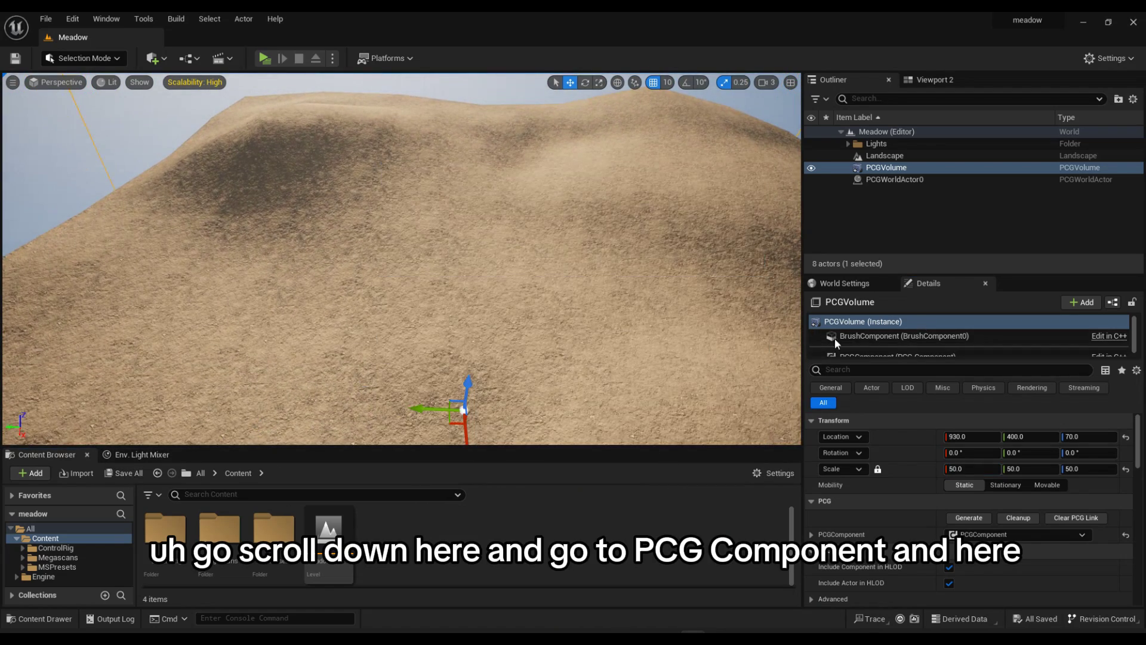
# Step: Create a new PCG Graph asset named PCG in the Content folder and assign it to the volume's PCGComponent
pyautogui.scroll(-1, 906, 342)
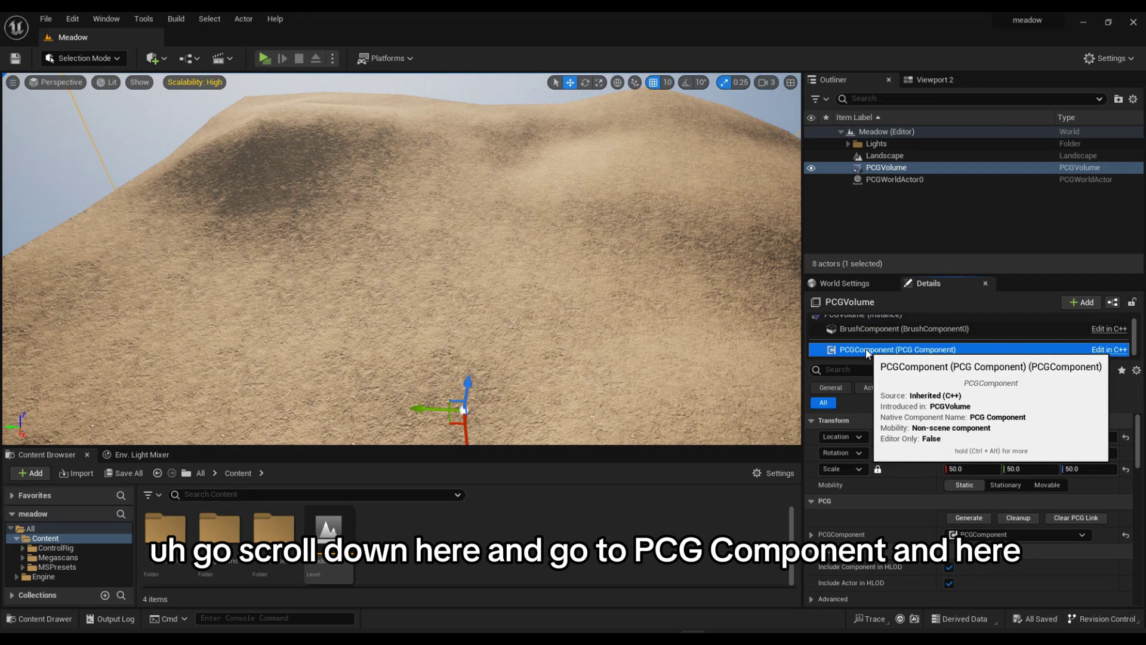
pyautogui.click(883, 350)
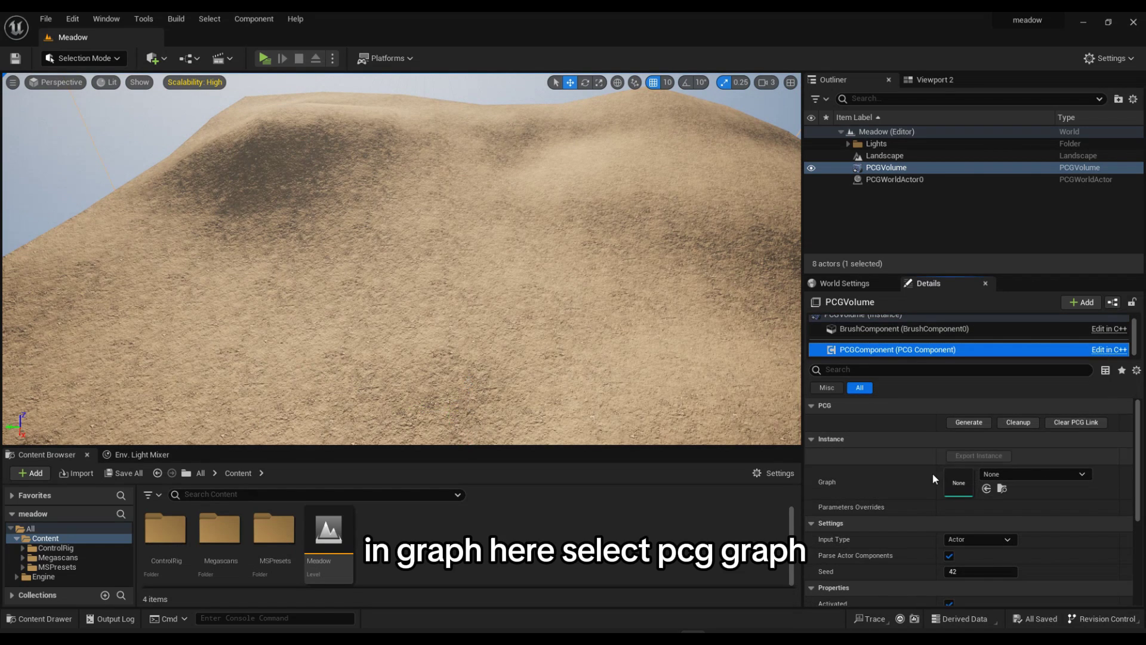
pyautogui.click(1014, 474)
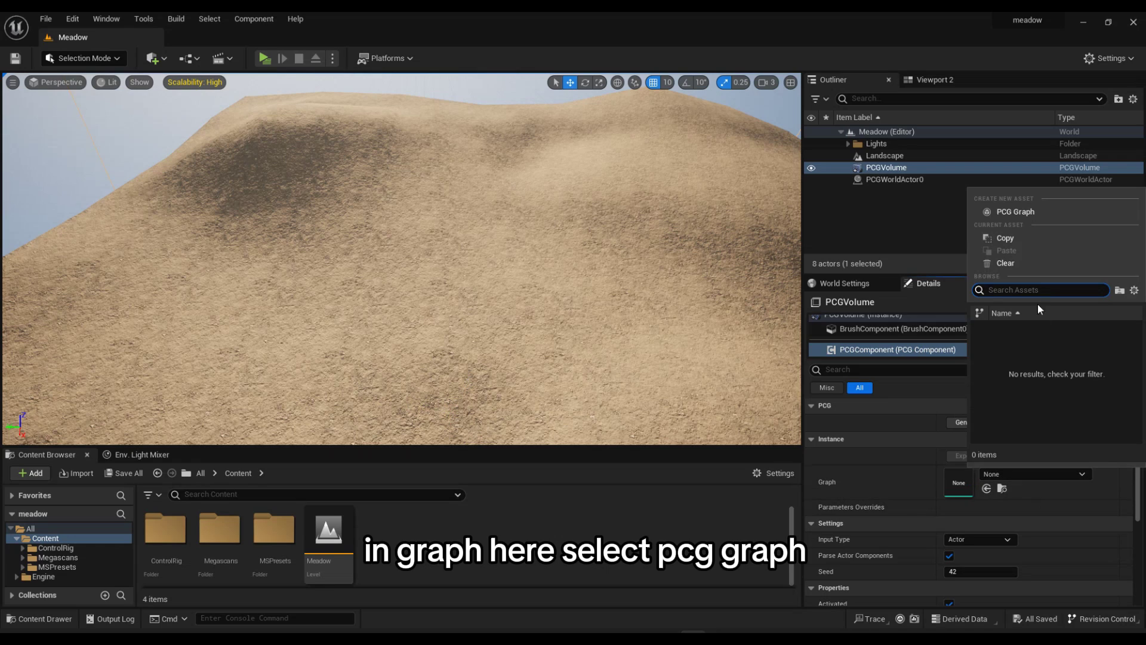
pyautogui.click(1014, 474)
pyautogui.click(1018, 477)
pyautogui.click(1015, 211)
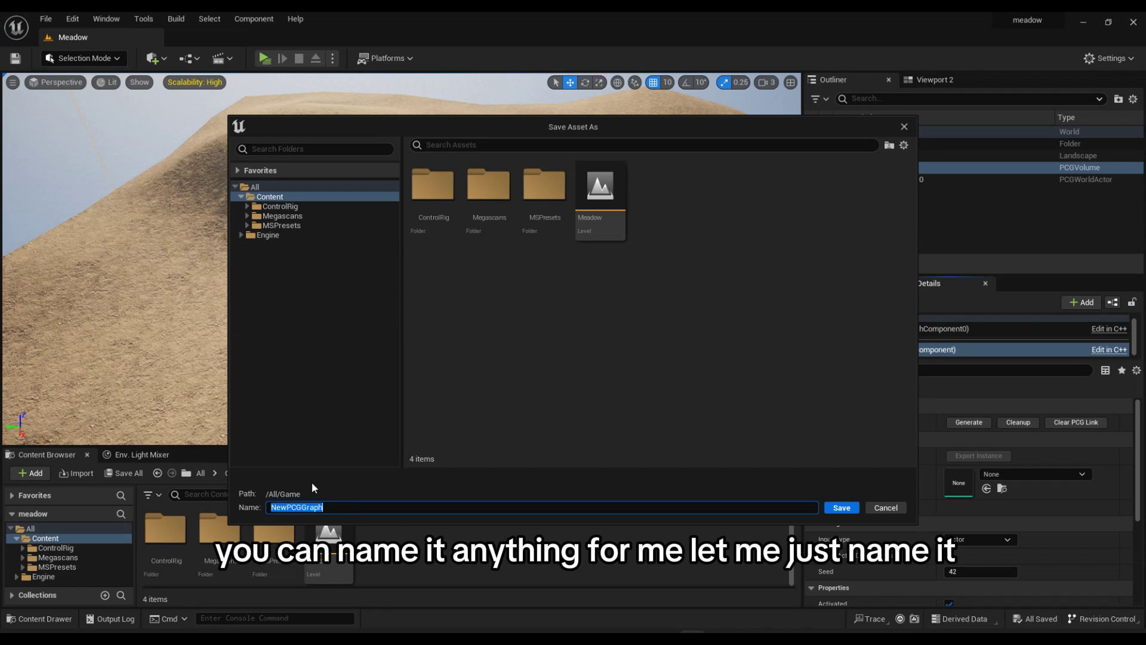
pyautogui.write('PCG')
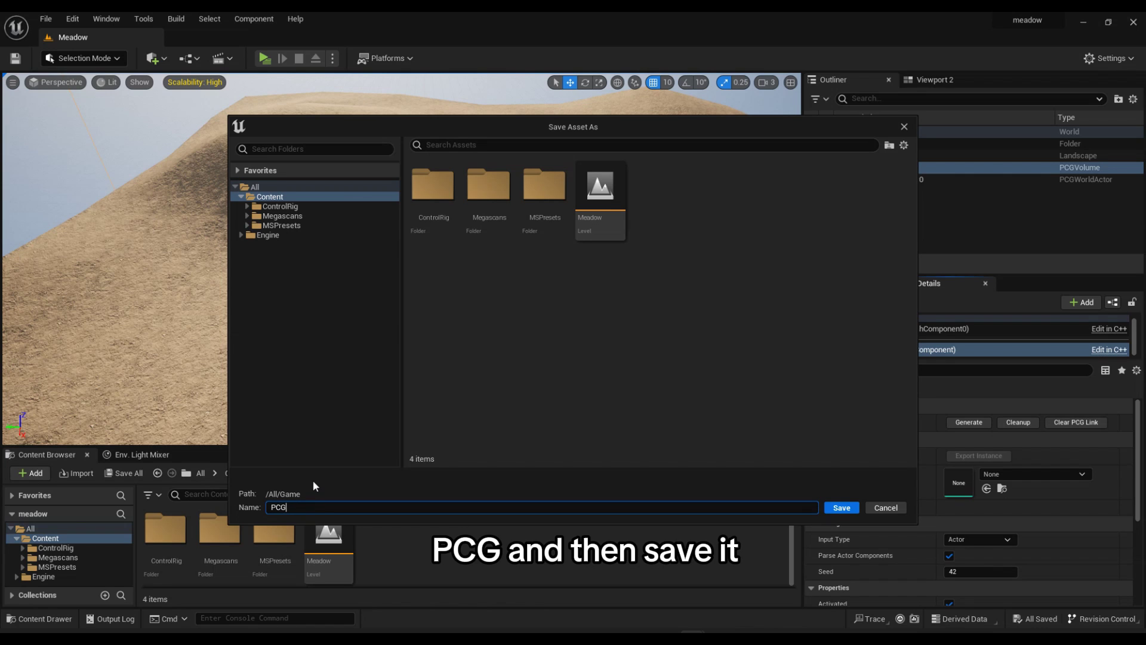
pyautogui.click(841, 509)
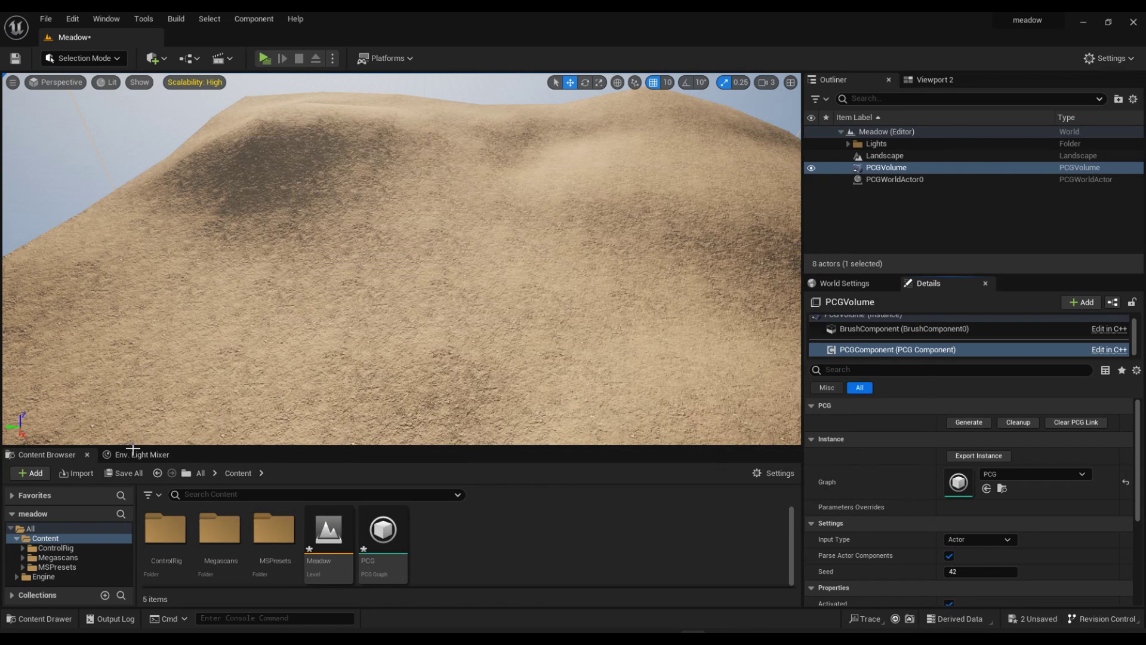
# Step: Save all changes and open the PCG graph asset for editing
pyautogui.click(124, 473)
pyautogui.click(679, 463)
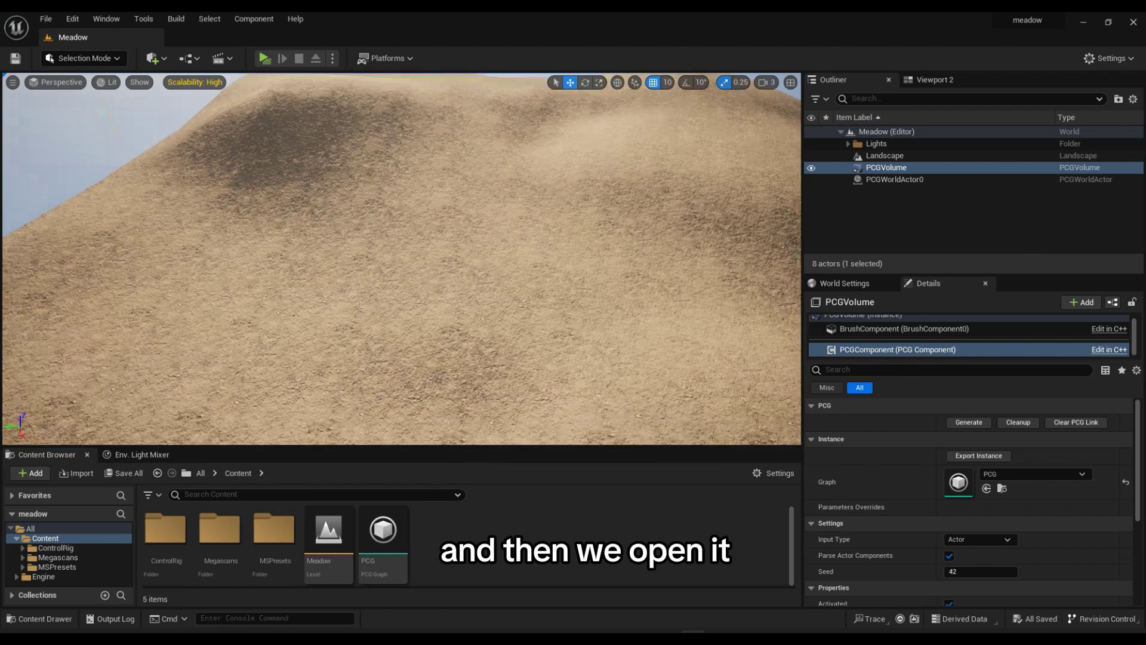
pyautogui.click(396, 542)
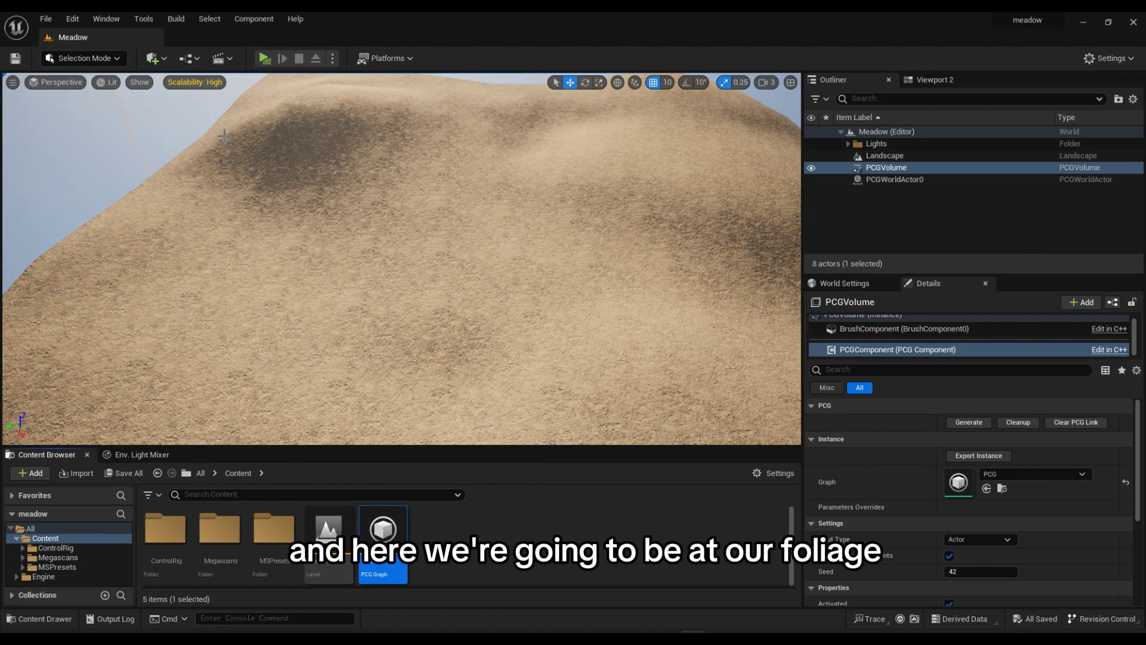
pyautogui.doubleClick(381, 536)
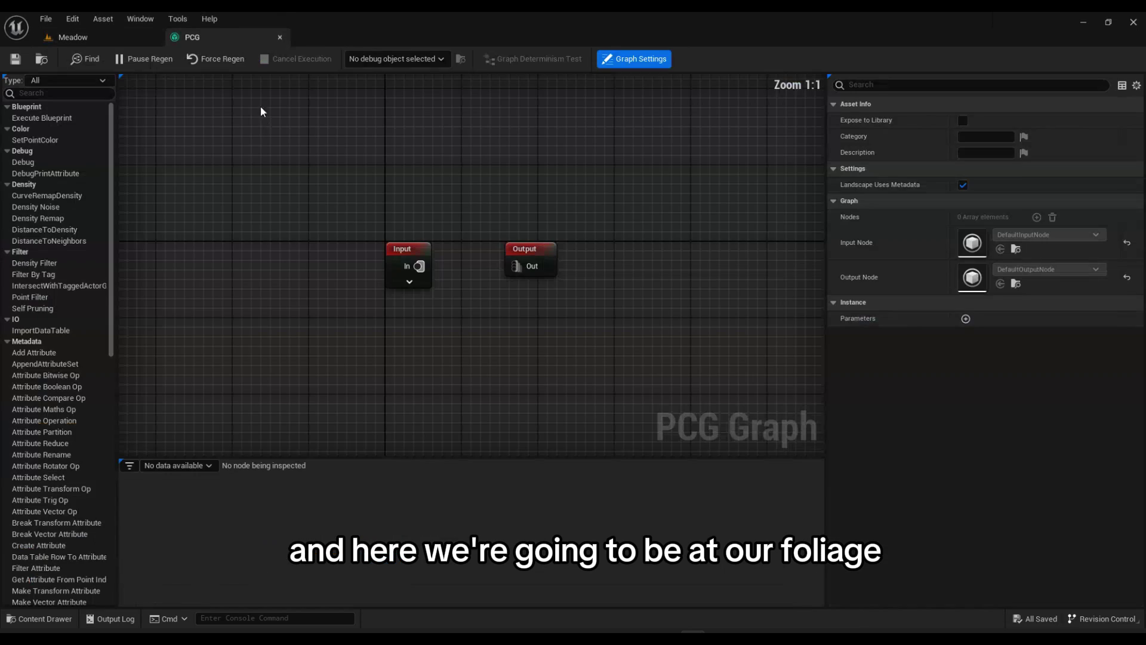
# Step: Move the Output node up out of the way and expand the Input node to show all its pins
pyautogui.moveTo(417, 230); pyautogui.dragTo(368, 248, button='right')
pyautogui.moveTo(478, 267); pyautogui.dragTo(482, 172)
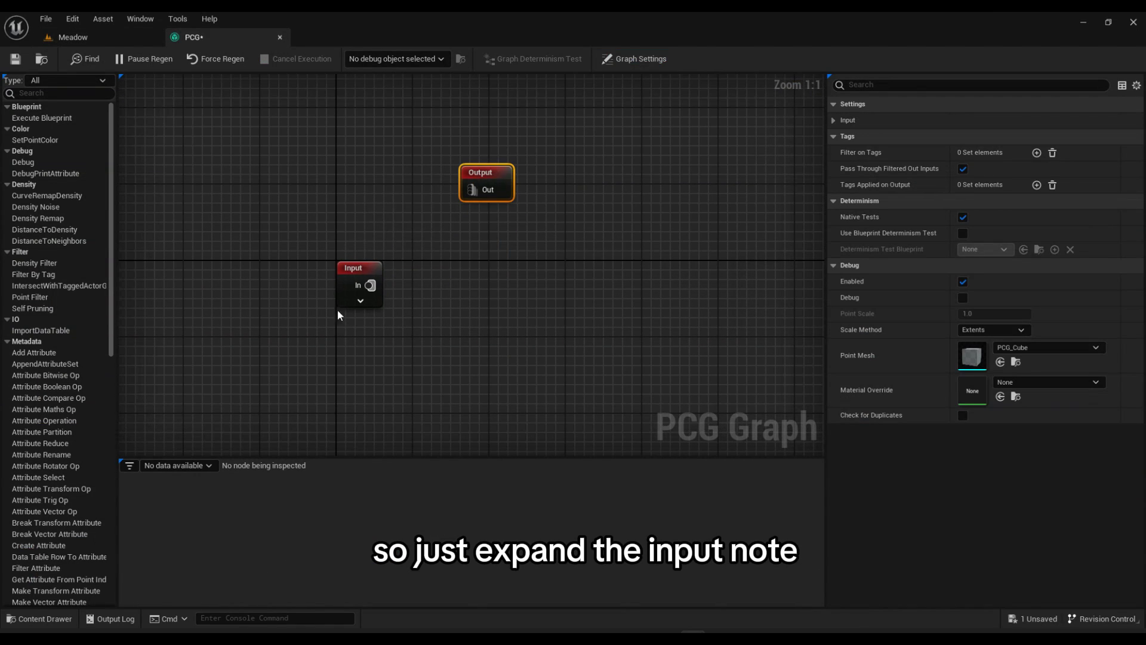
pyautogui.click(360, 300)
# Step: Add a Surface Sampler node connected to the Input node's Landscape pin and enable debugging on it
pyautogui.moveTo(392, 348); pyautogui.dragTo(348, 333, button='right')
pyautogui.moveTo(410, 340); pyautogui.dragTo(403, 339)
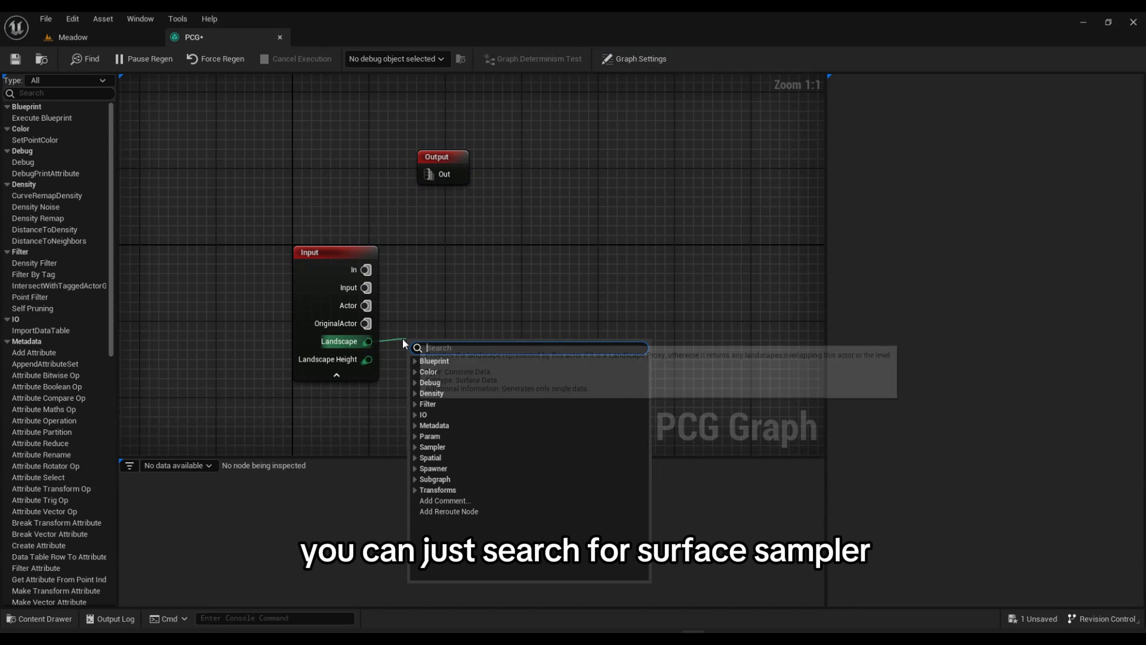
pyautogui.write('sur')
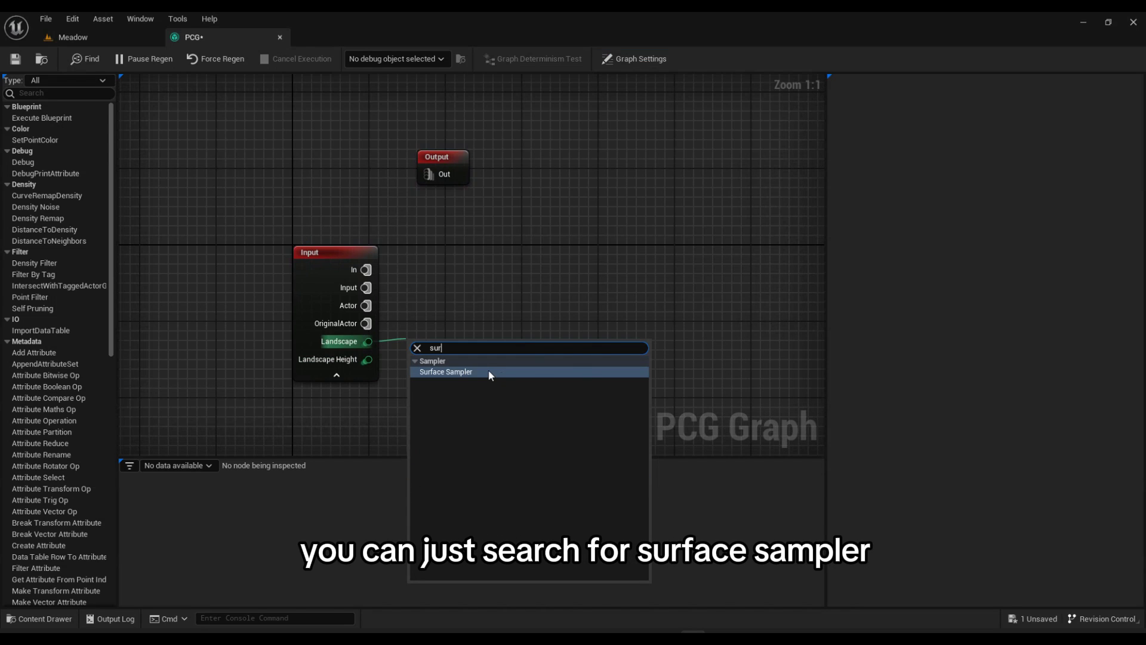
pyautogui.click(450, 374)
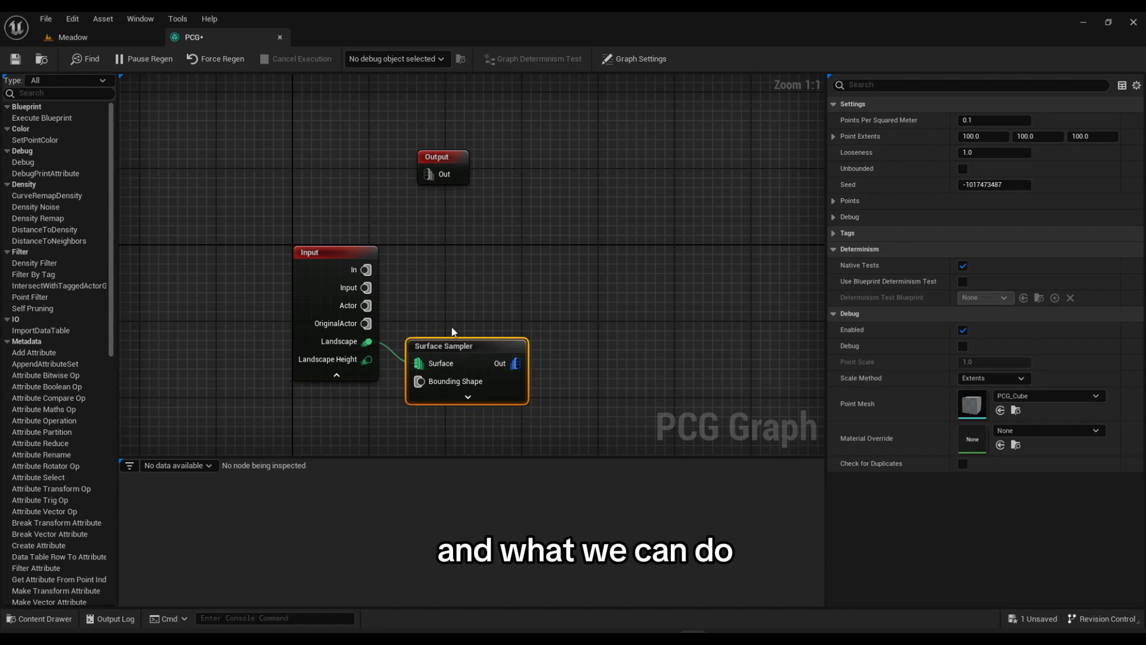
pyautogui.press('d')
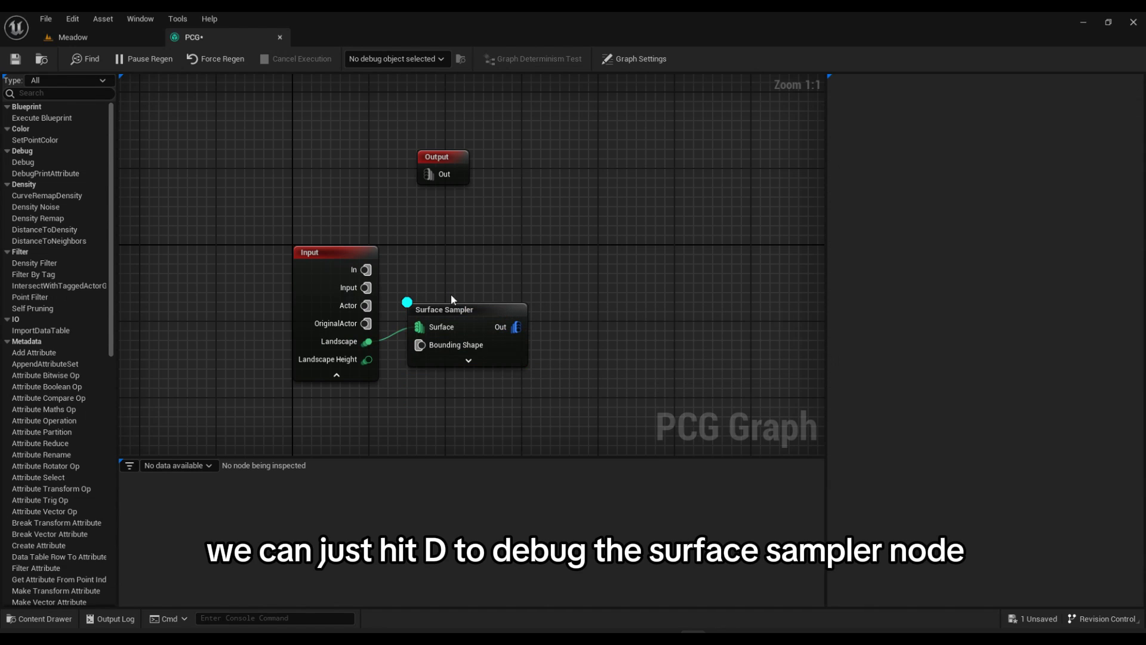
# Step: Return to the Meadow level, save all changes and generate the PCG volume's points over the landscape
pyautogui.click(73, 37)
pyautogui.moveTo(444, 199); pyautogui.dragTo(444, 199, button='right')
pyautogui.click(125, 473)
pyautogui.click(665, 461)
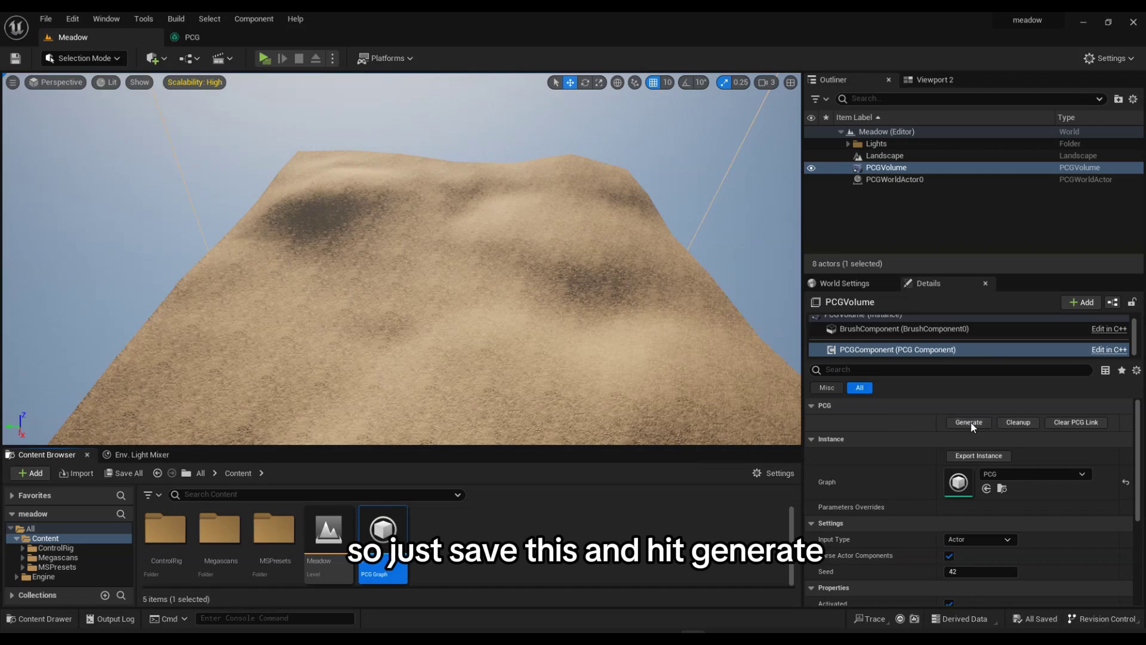
pyautogui.moveTo(392, 280); pyautogui.dragTo(393, 280, button='right')
pyautogui.press('f')
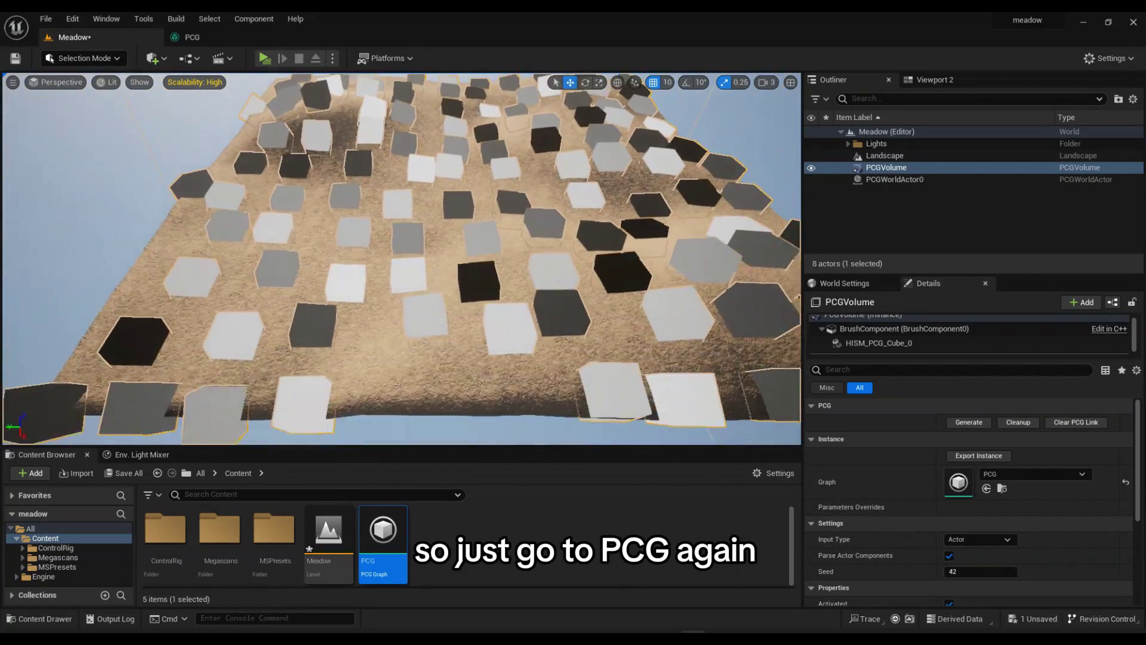
# Step: Set the Surface Sampler to 3 points per squared meter, point extents of 10, 11 and 10, and looseness 0.7
pyautogui.click(192, 37)
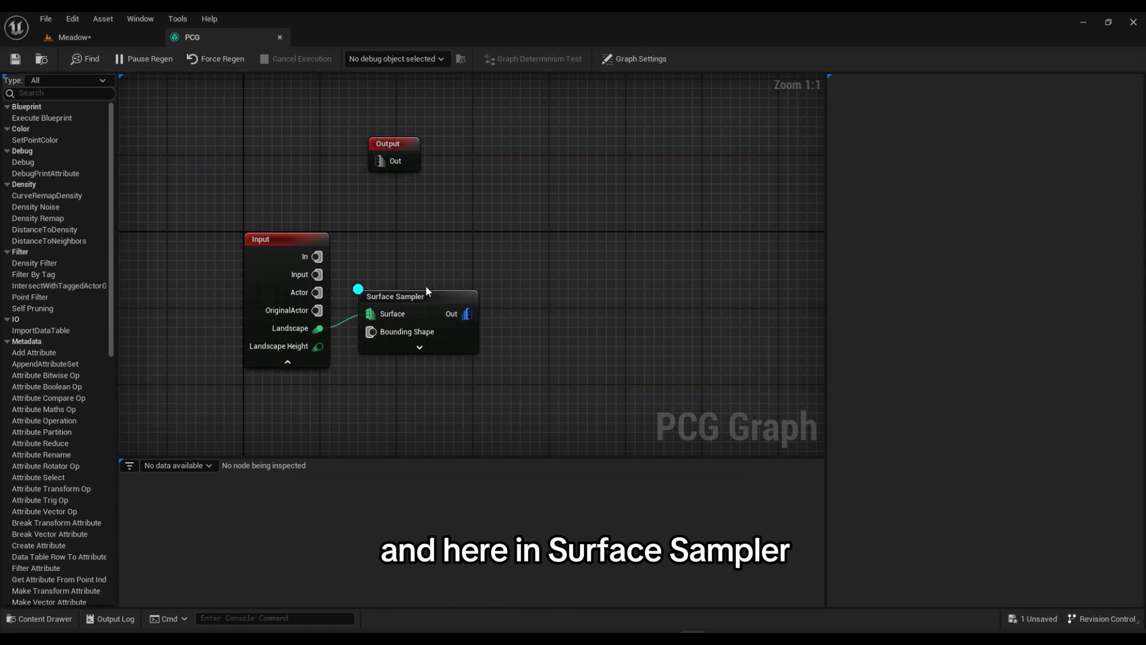
pyautogui.click(409, 297)
pyautogui.click(995, 120)
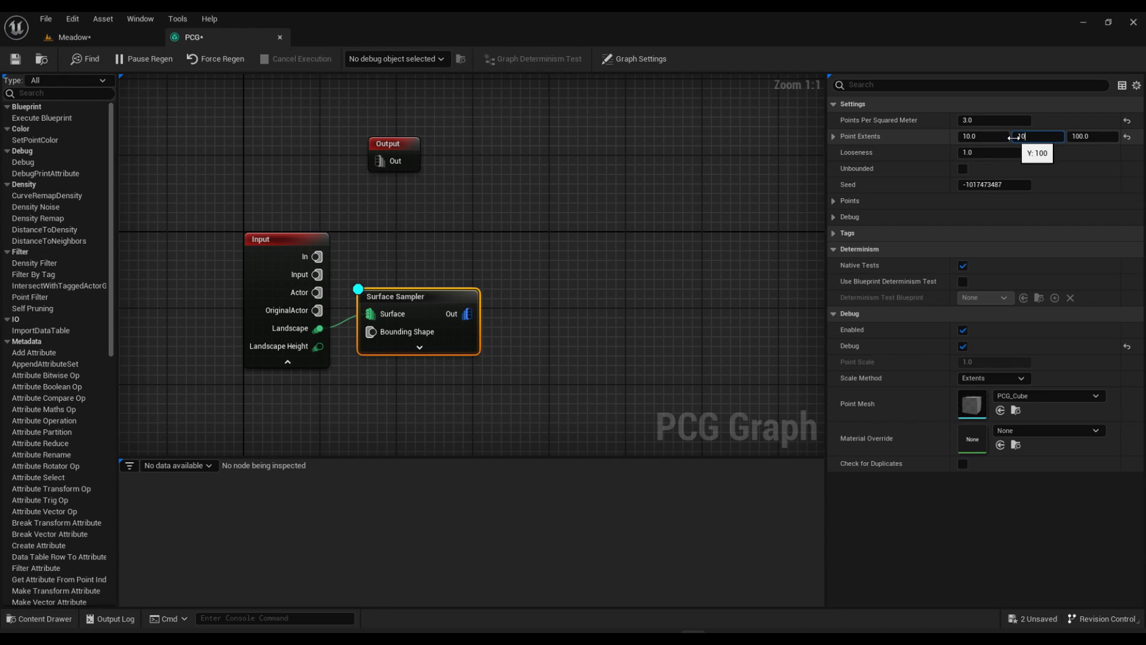
pyautogui.click(1091, 136)
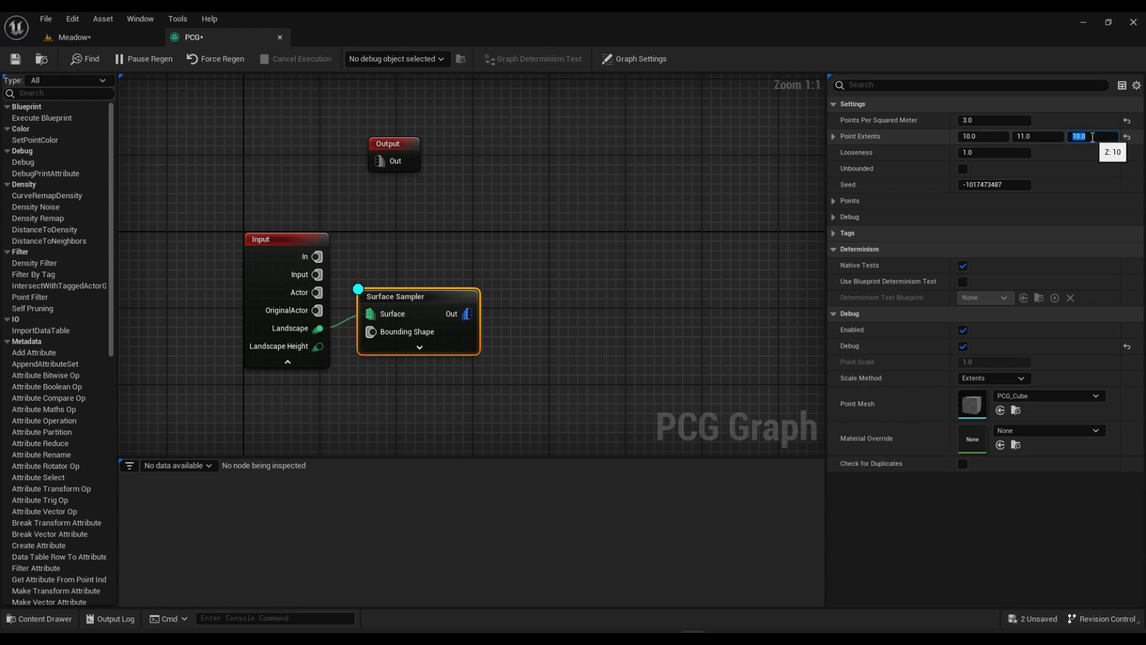
pyautogui.click(1003, 155)
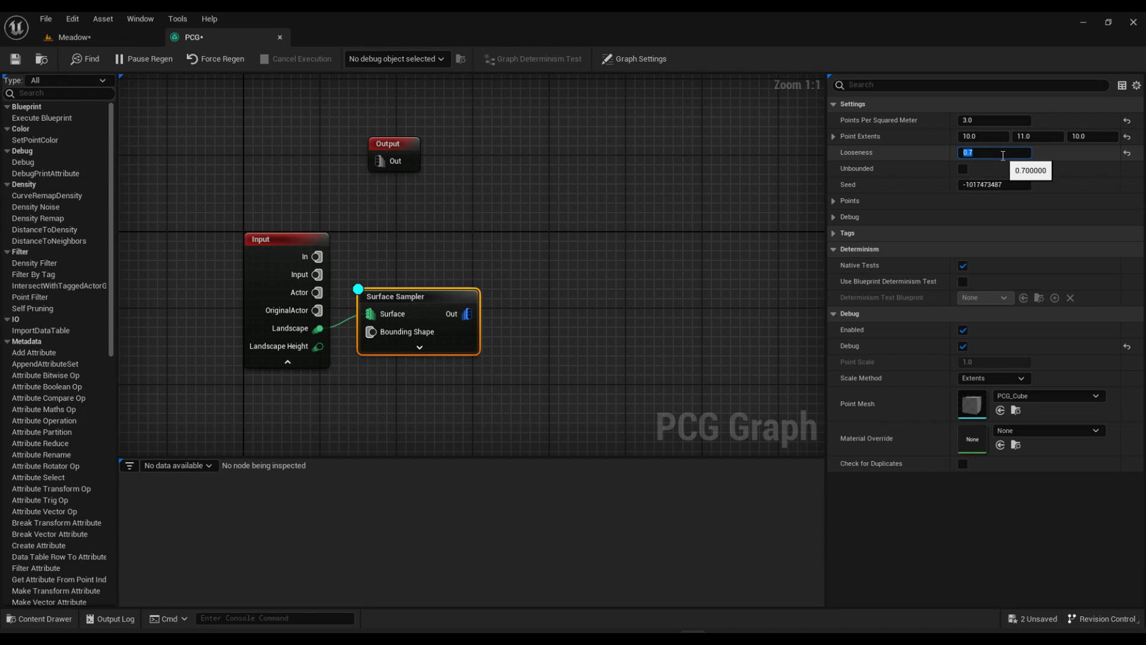
# Step: Check the denser debug points in the Meadow level with the PCG volume deselected, and save all changes
pyautogui.click(72, 37)
pyautogui.moveTo(405, 165); pyautogui.dragTo(404, 166, button='right')
pyautogui.click(404, 165)
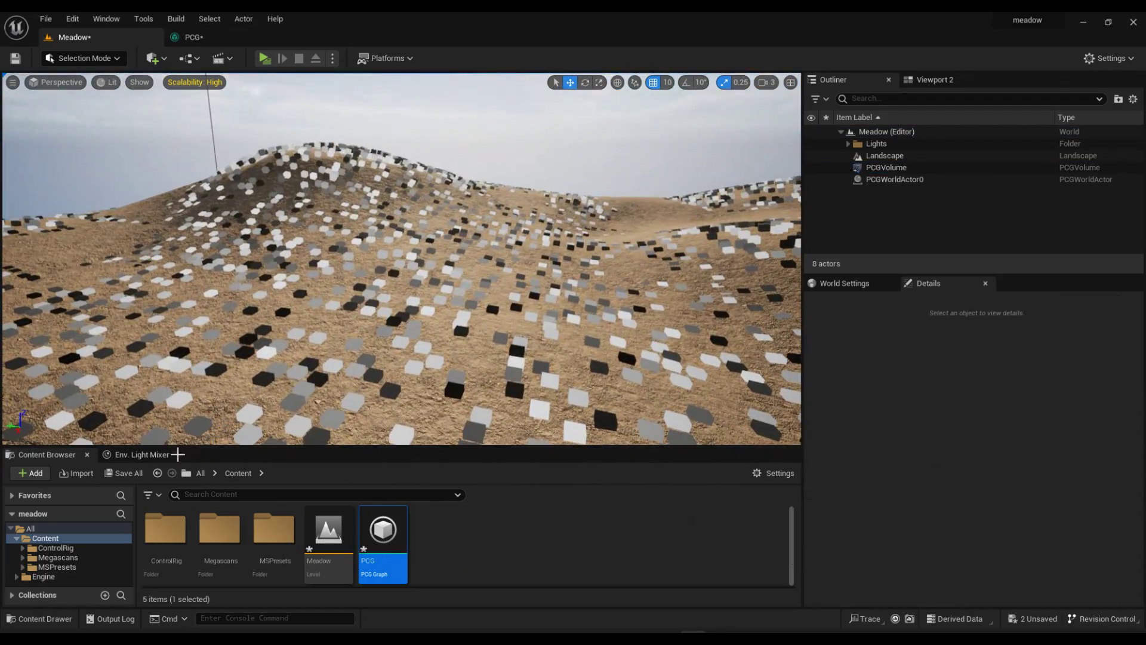
pyautogui.click(123, 473)
pyautogui.click(659, 458)
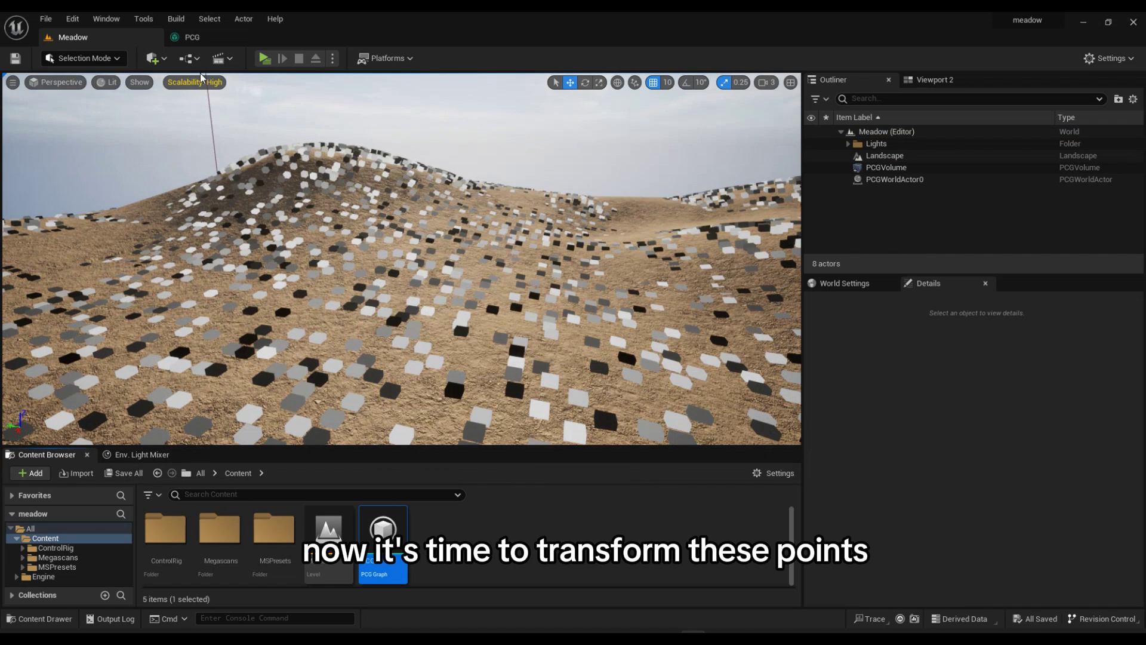
# Step: Add a Transform Points node connected to the Surface Sampler's output in the PCG graph
pyautogui.click(192, 37)
pyautogui.moveTo(399, 260); pyautogui.dragTo(469, 262)
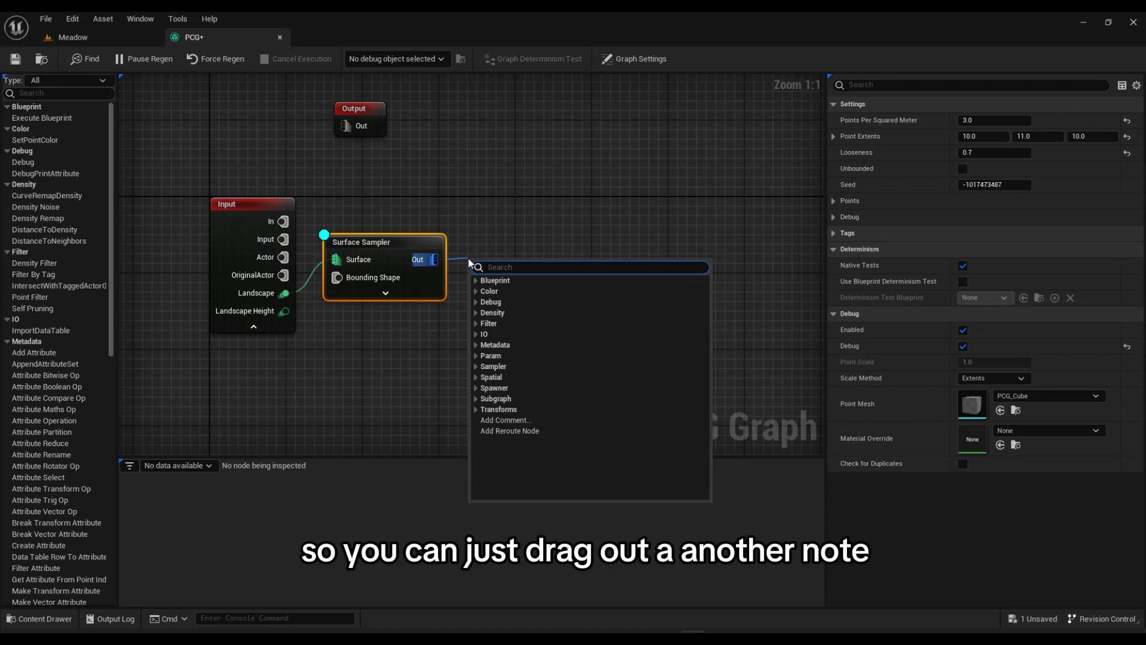
pyautogui.write('tra')
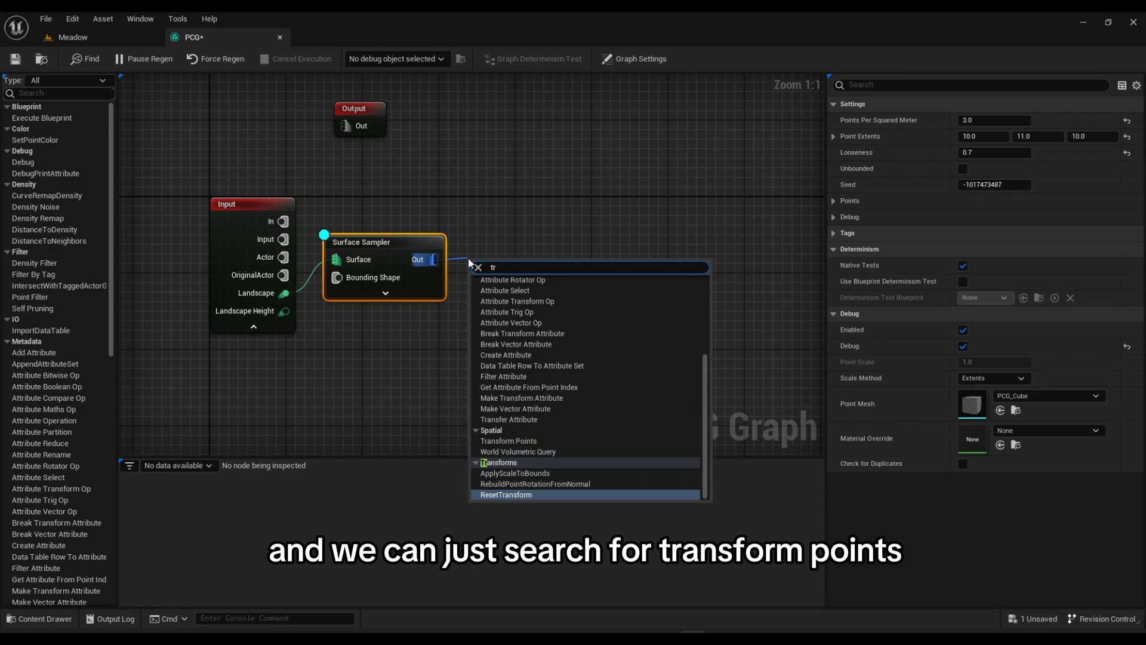
pyautogui.click(540, 344)
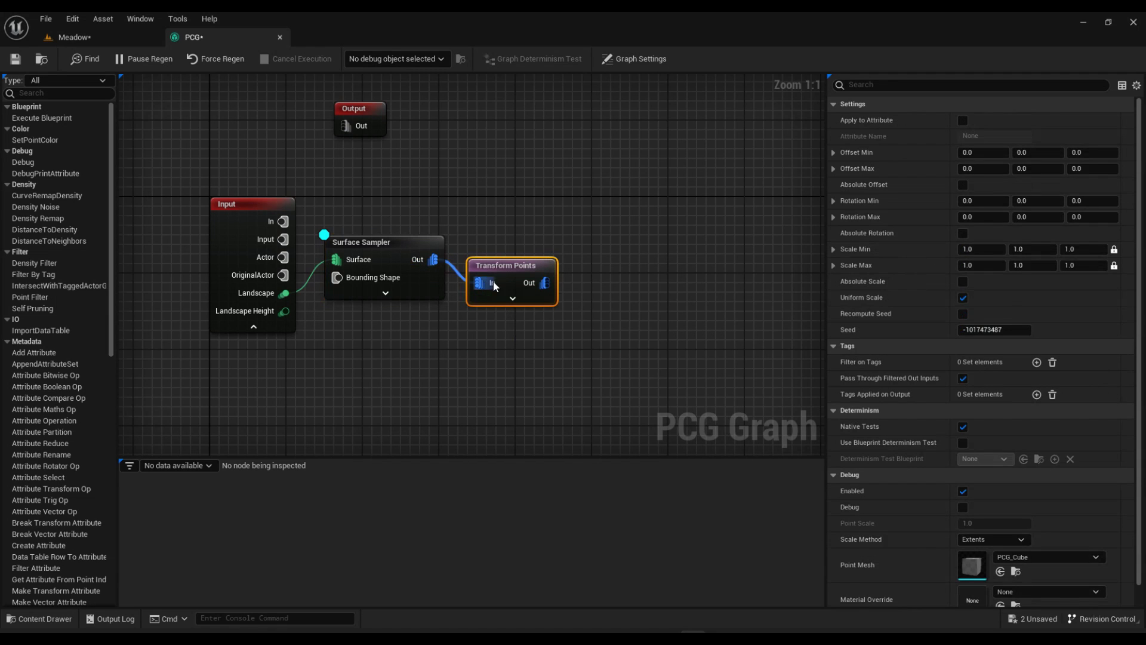
# Step: Turn off debugging on the Surface Sampler node and enable it on the Transform Points node
pyautogui.click(416, 250)
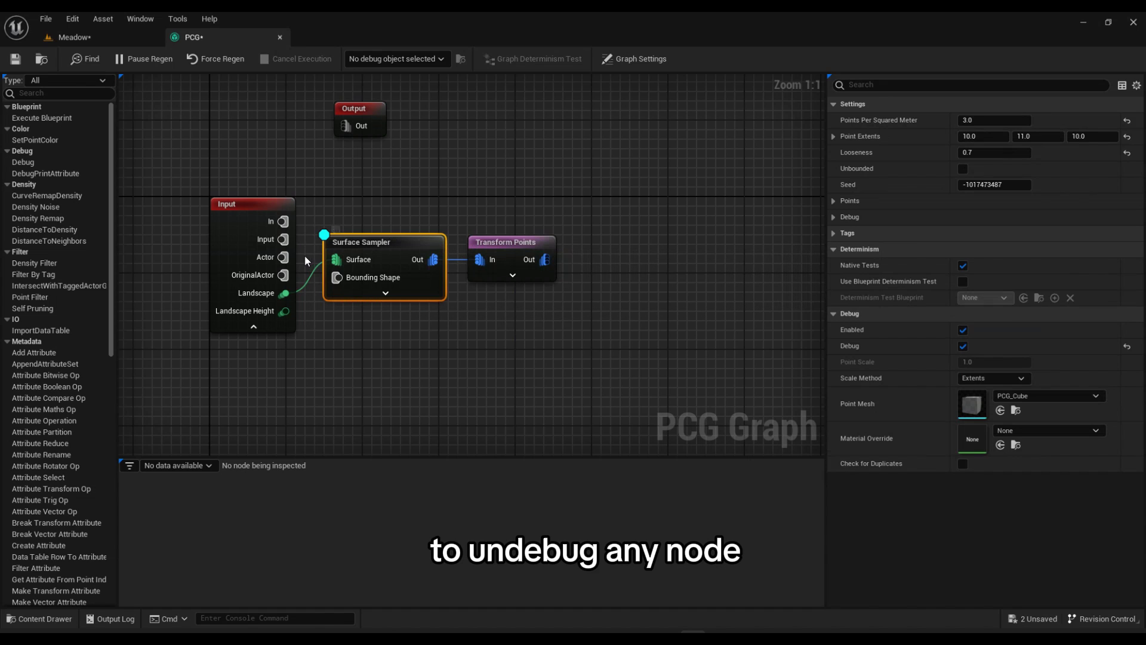
pyautogui.moveTo(416, 233); pyautogui.dragTo(362, 306, button='right')
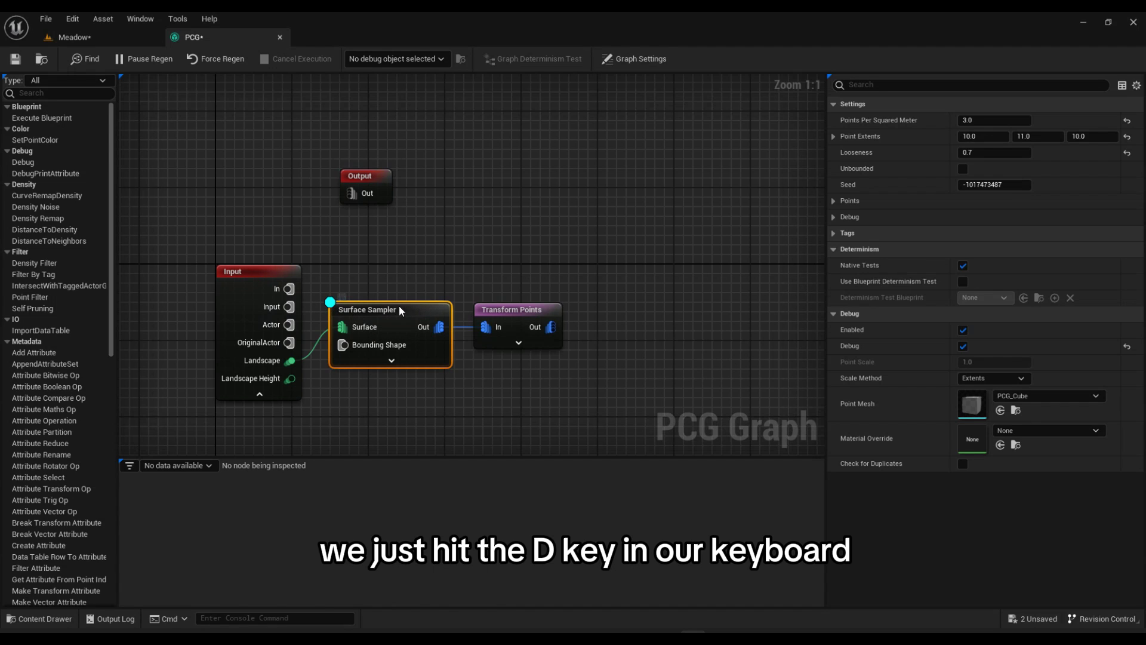
pyautogui.click(537, 305)
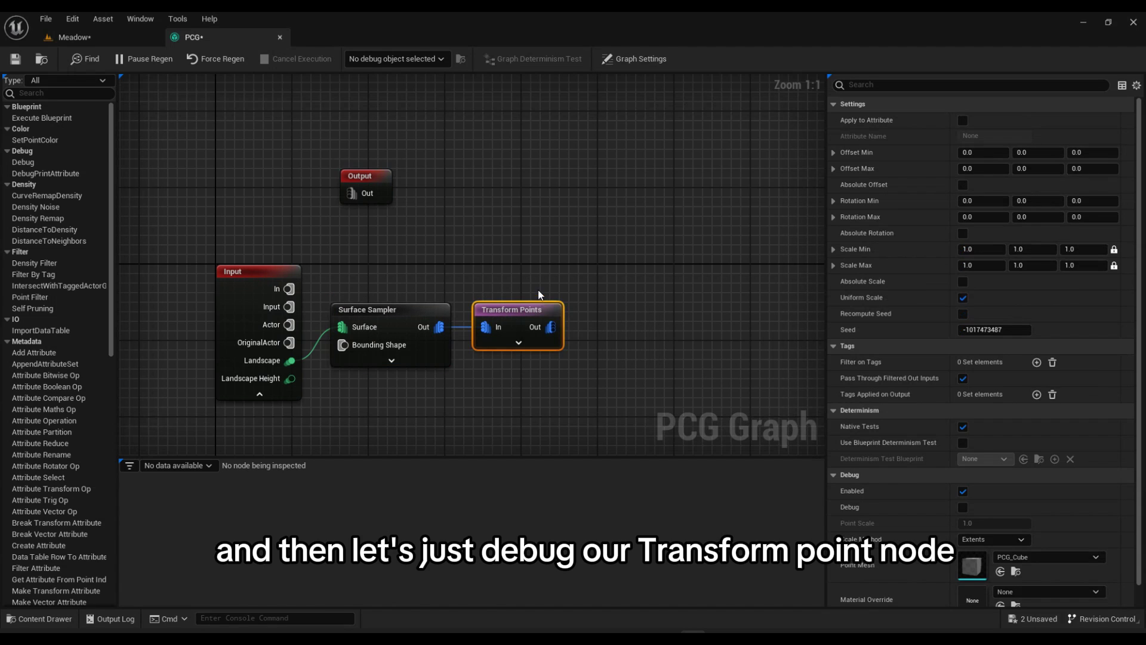
pyautogui.moveTo(538, 298); pyautogui.dragTo(456, 260, button='right')
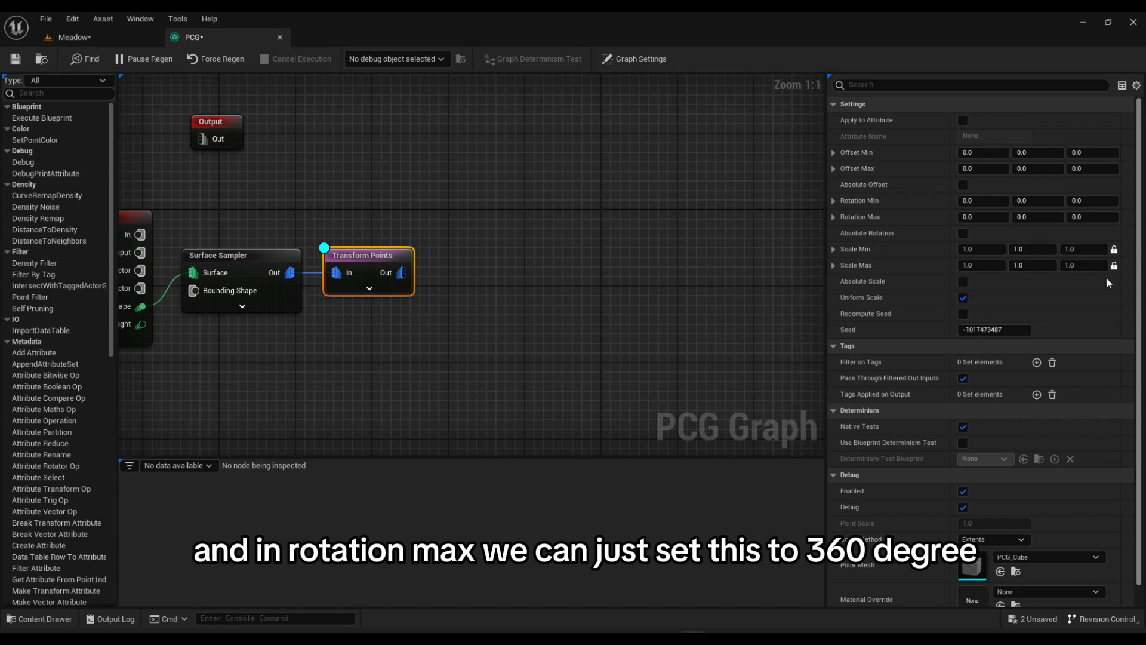
# Step: Set Transform Points' Rotation Max Z to 360, Scale Min to 2 and Scale Max to 3, and view the points in the Meadow level
pyautogui.click(1095, 218)
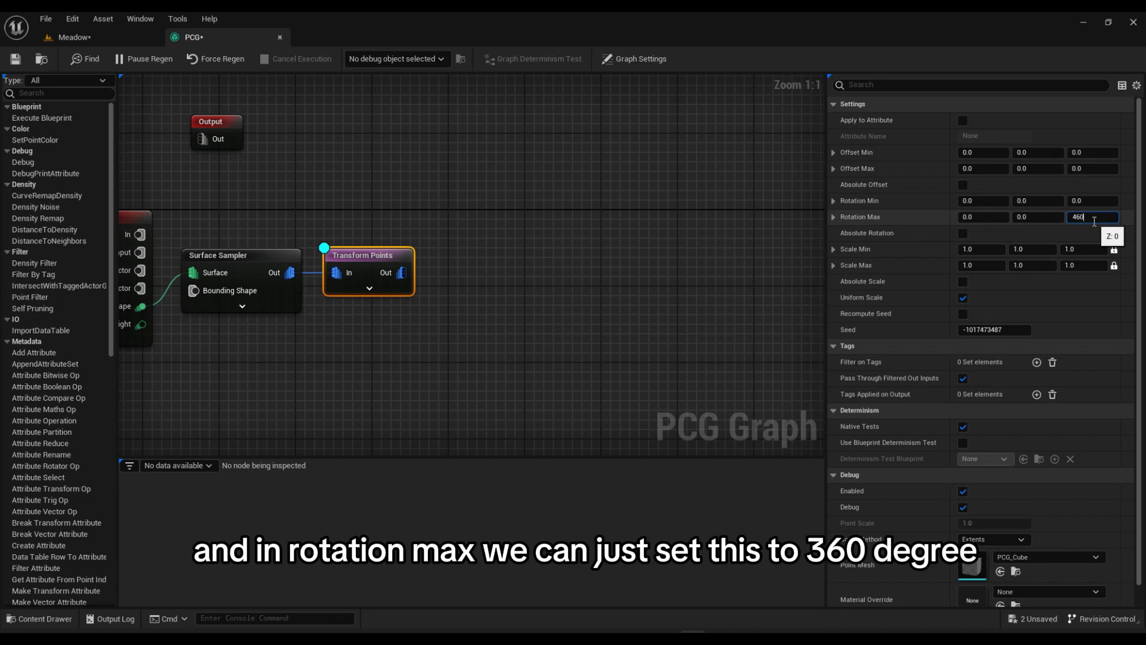
pyautogui.write('360.0')
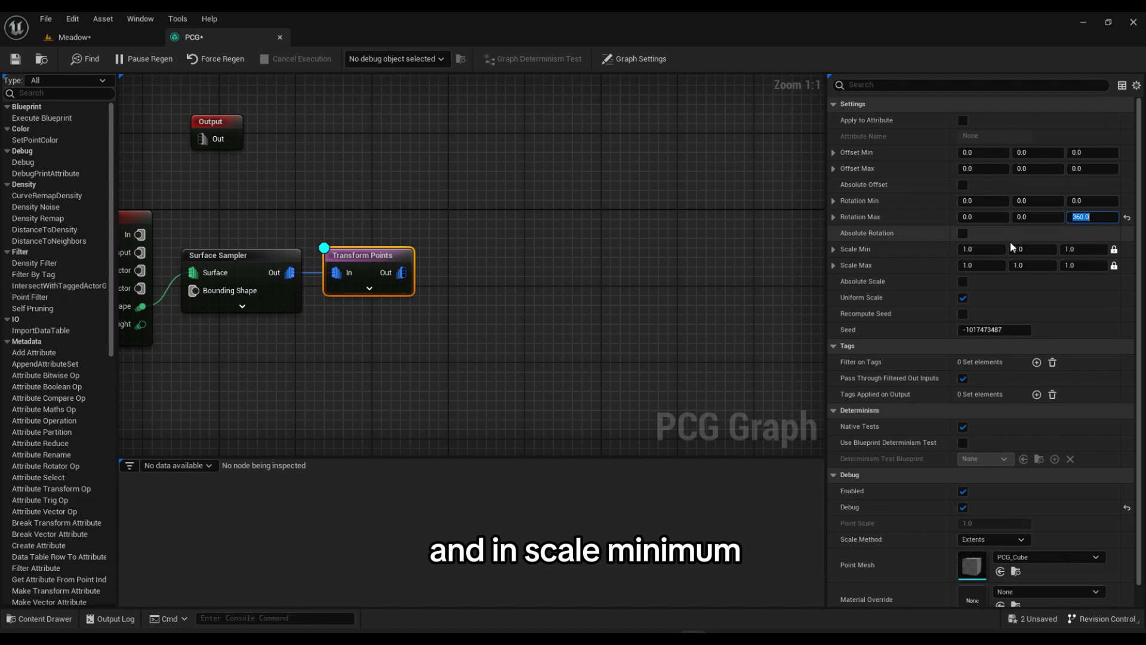
pyautogui.click(978, 250)
pyautogui.write('2')
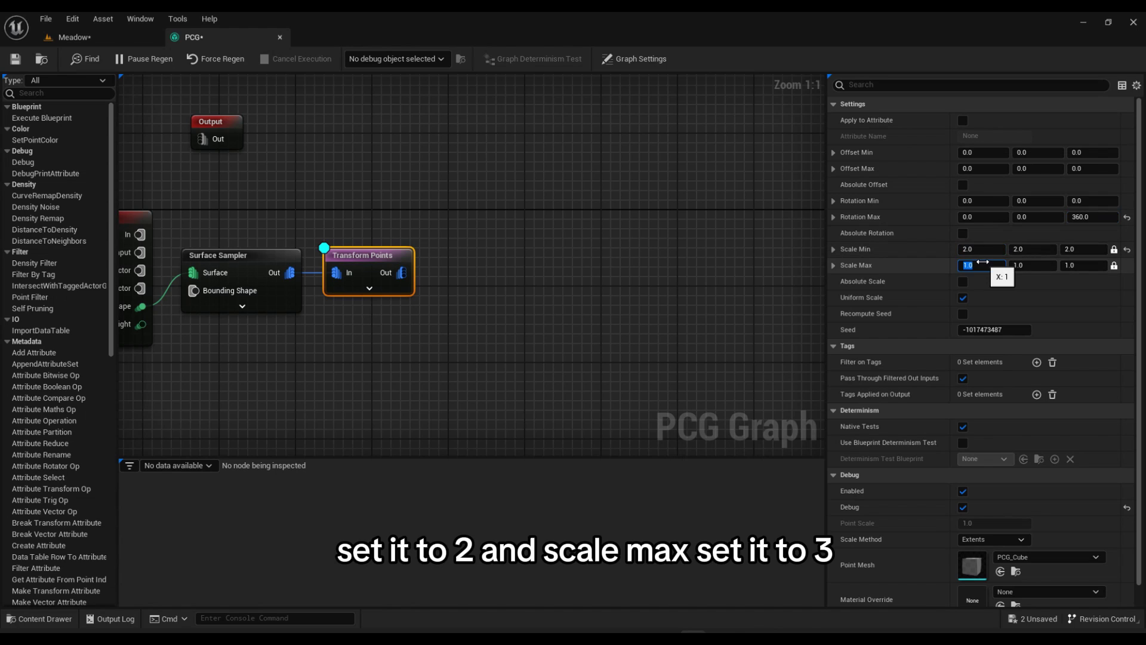
pyautogui.click(70, 37)
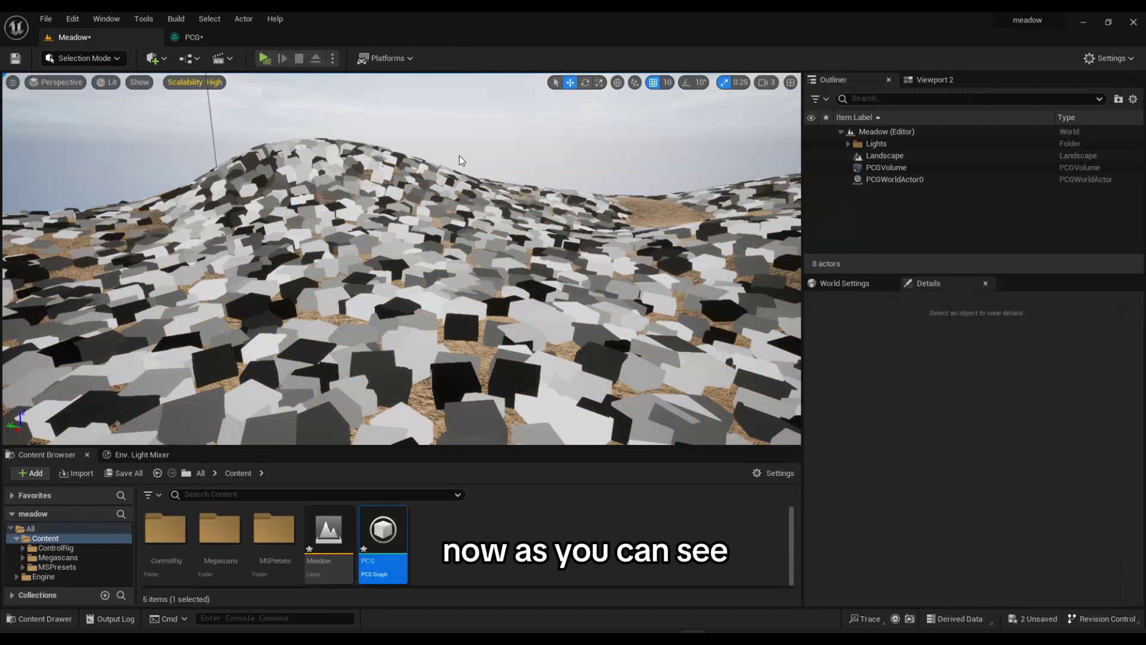
# Step: Look over the transformed points across the Meadow terrain and save the level and PCG graph
pyautogui.moveTo(401, 259)
pyautogui.mouseDown(button='right')
pyautogui.moveTo(421, 256)
pyautogui.moveTo(403, 258)
pyautogui.mouseUp(button='right')
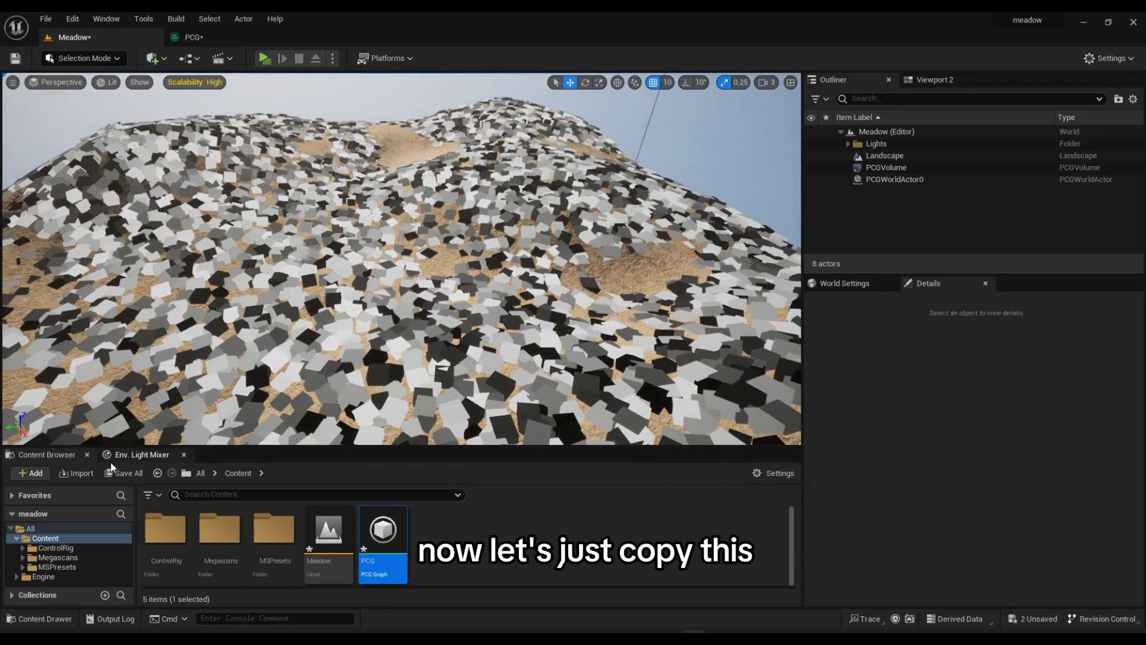
pyautogui.click(165, 469)
pyautogui.click(668, 460)
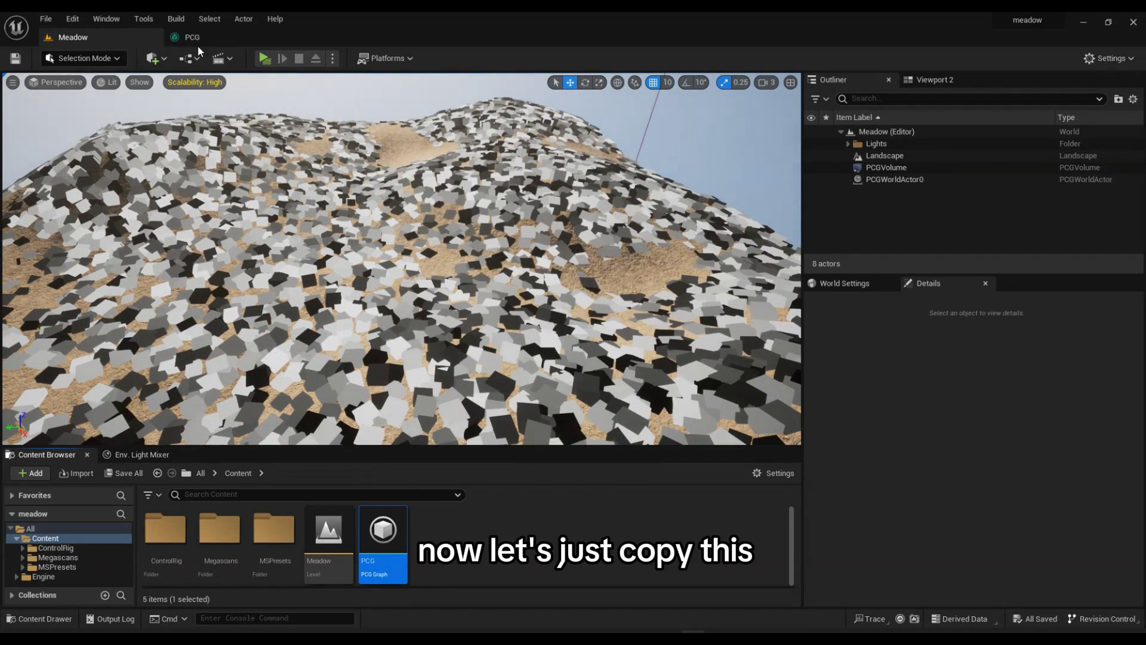
# Step: Duplicate the Surface Sampler and Transform Points pair below the original in the PCG graph and connect the Landscape input to the copy's Surface
pyautogui.click(214, 37)
pyautogui.moveTo(277, 151); pyautogui.dragTo(376, 292)
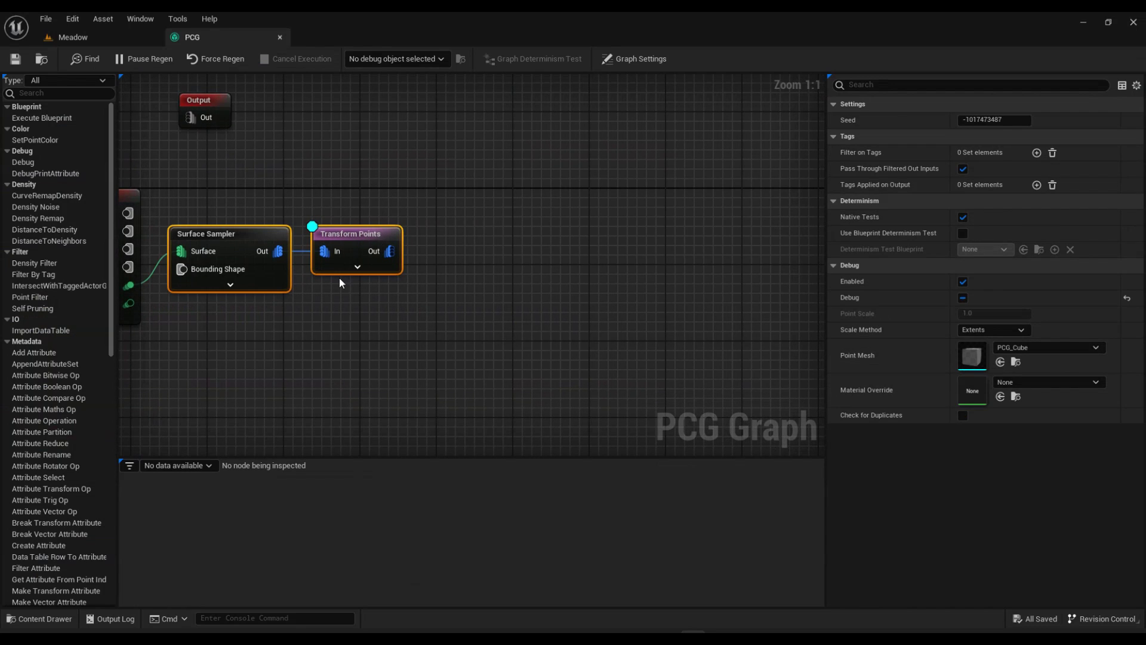
pyautogui.hotkey('ctrl', 'v')
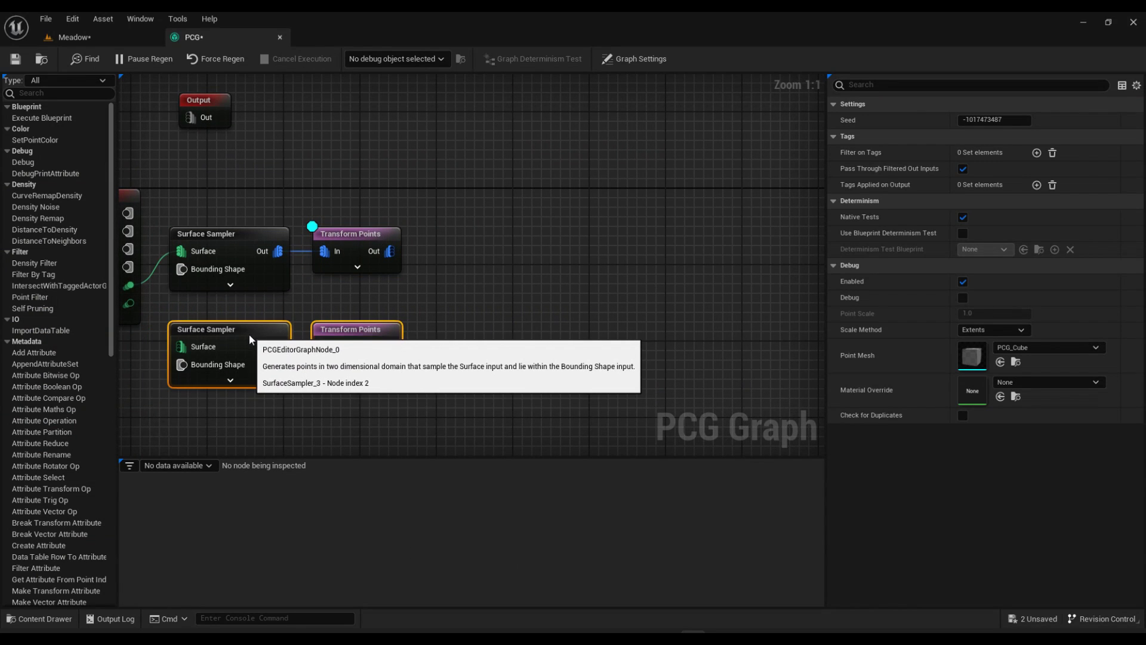
pyautogui.moveTo(128, 285); pyautogui.dragTo(208, 346)
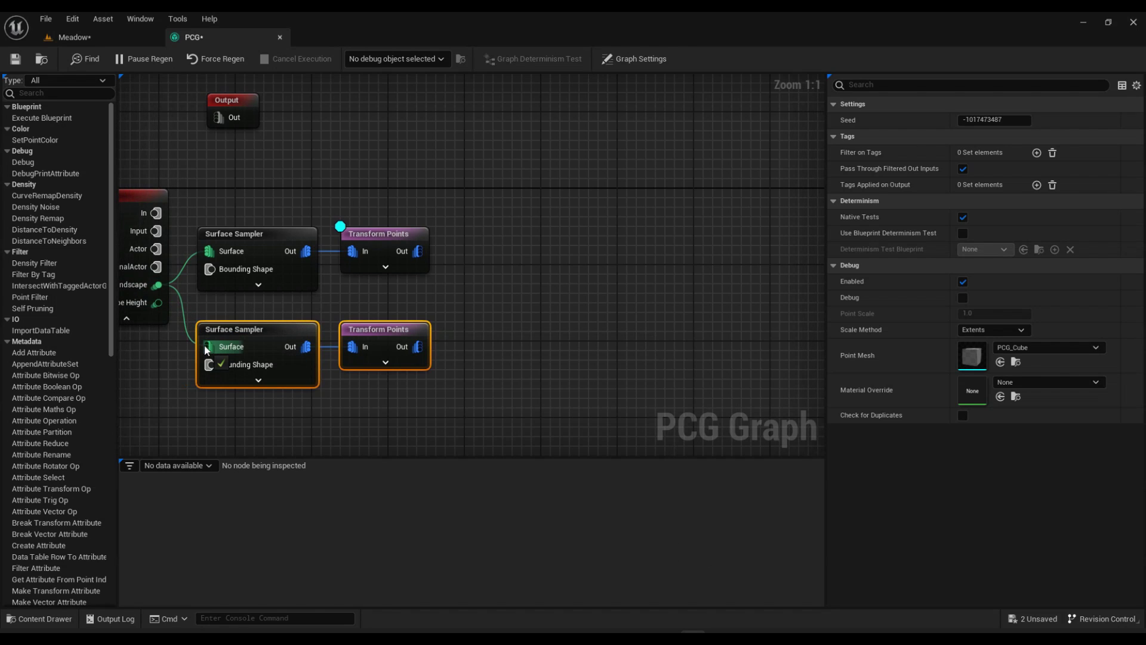
# Step: Switch debugging from the upper Transform Points node to the lower one, and move both node pairs higher in the graph
pyautogui.click(383, 233)
pyautogui.click(367, 336)
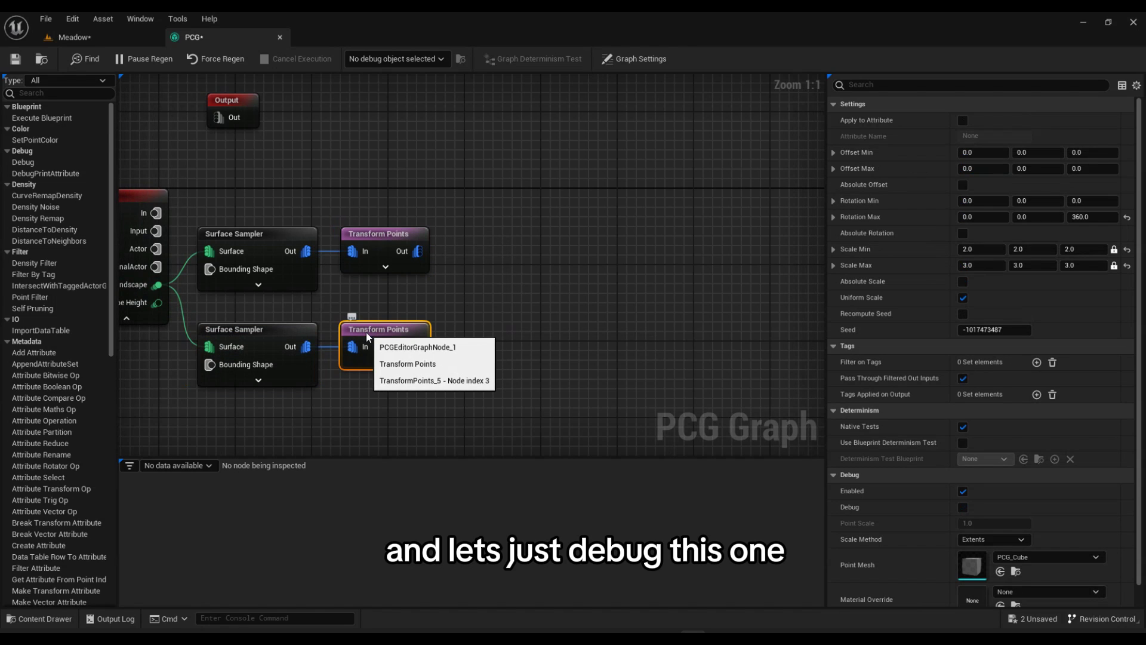
pyautogui.press('d')
pyautogui.moveTo(246, 216); pyautogui.dragTo(433, 383)
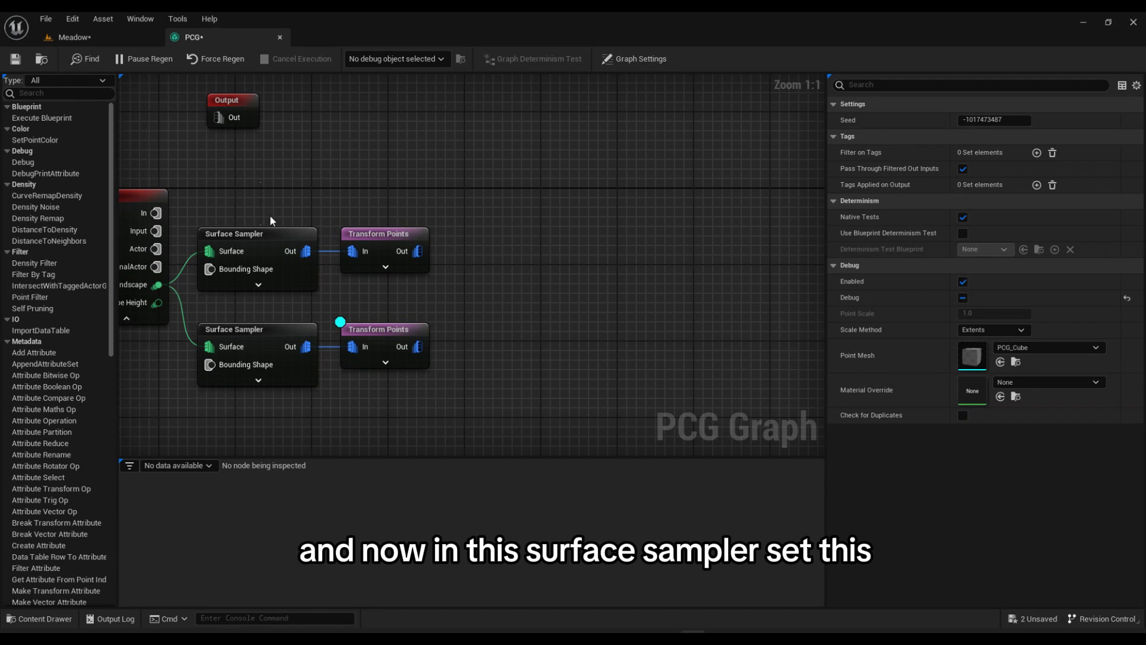
pyautogui.moveTo(271, 238); pyautogui.dragTo(265, 193)
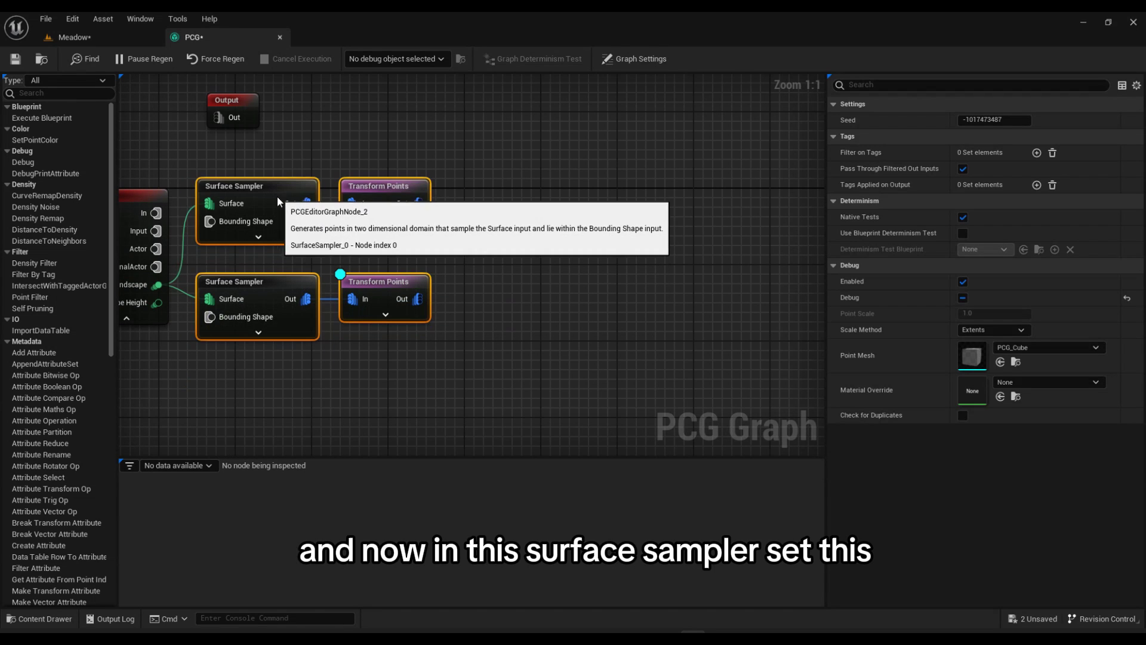
# Step: Set the lower Surface Sampler's Points Per Squared Meter to 1 and Looseness to 1
pyautogui.click(272, 285)
pyautogui.click(1004, 117)
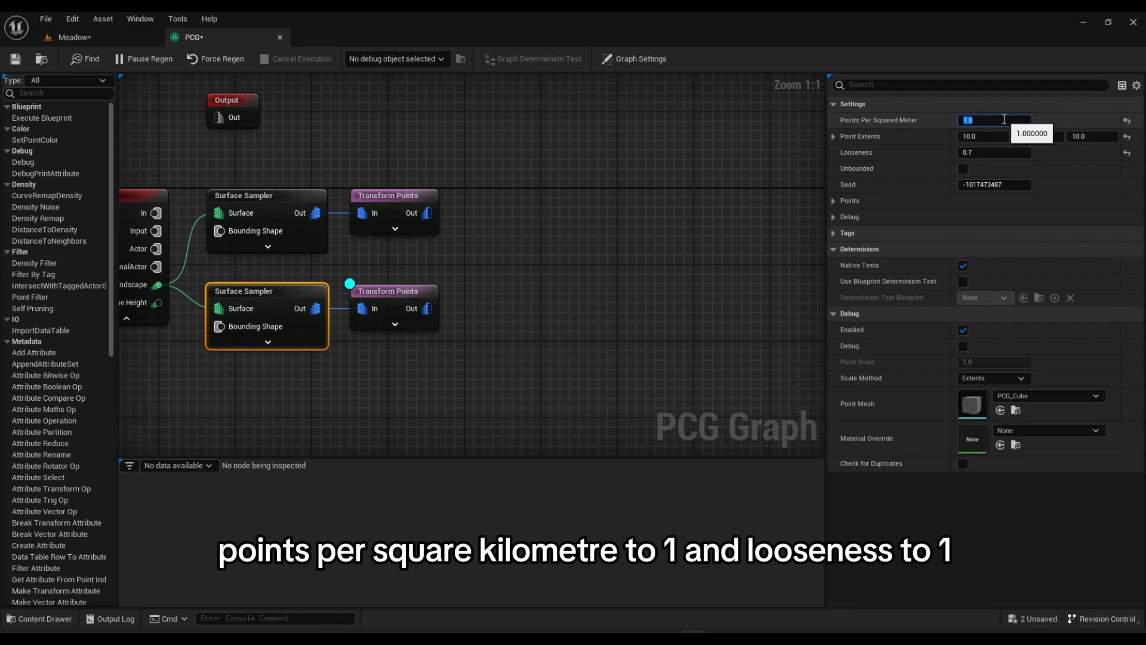
pyautogui.click(998, 151)
pyautogui.write('1')
pyautogui.press('Return')
# Step: Set the lower Transform Points node's Scale Min to 1 and Scale Max to 2
pyautogui.click(391, 299)
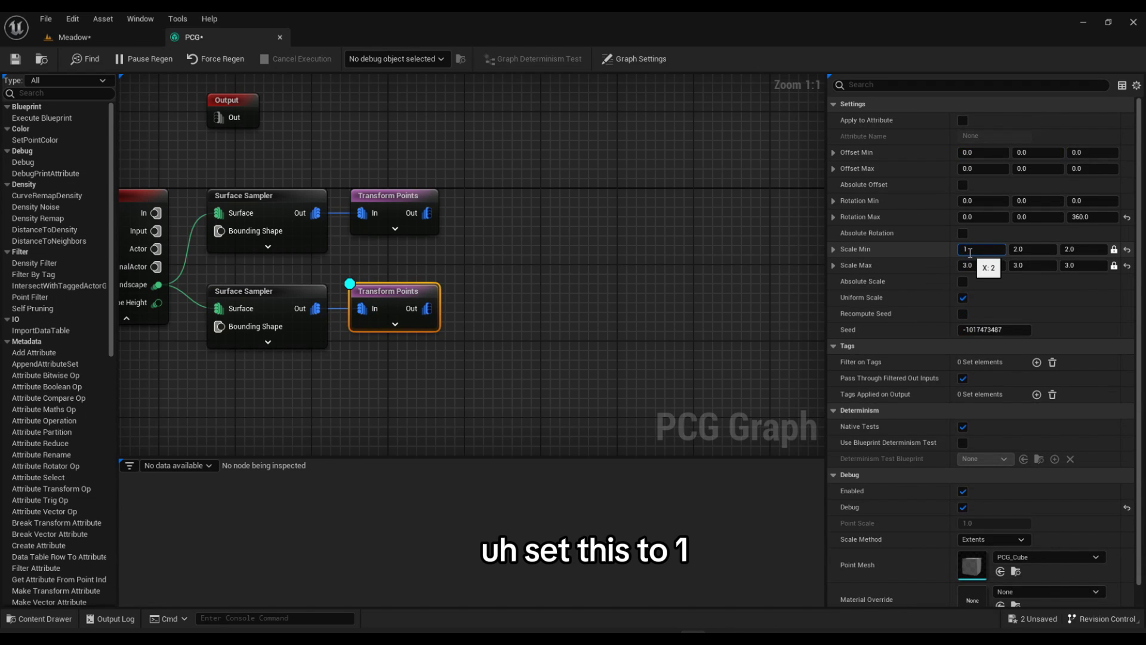
pyautogui.click(976, 265)
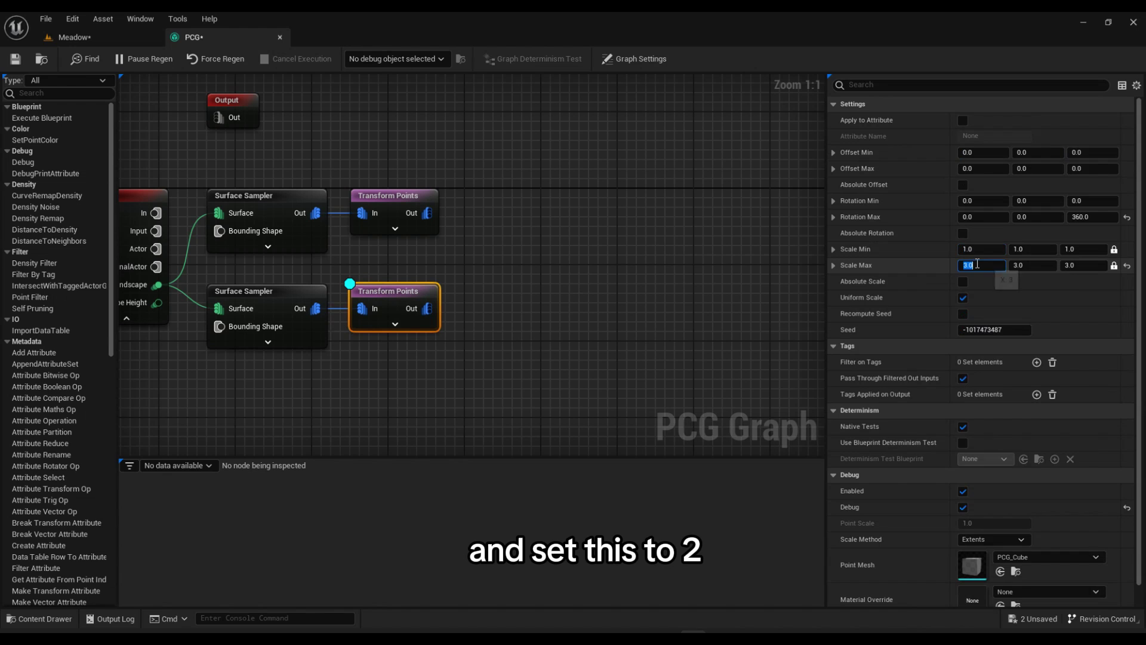
pyautogui.press('Return')
# Step: View the second sampler's points in the Meadow level and save the level and PCG graph
pyautogui.moveTo(434, 273); pyautogui.dragTo(511, 263, button='right')
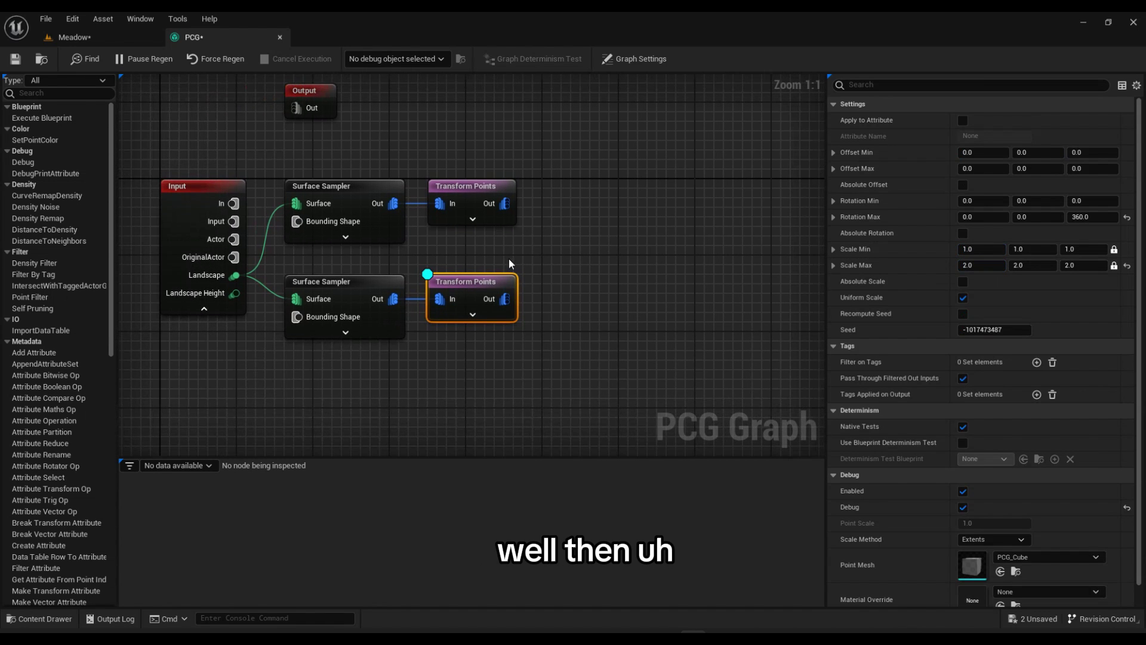
pyautogui.click(74, 37)
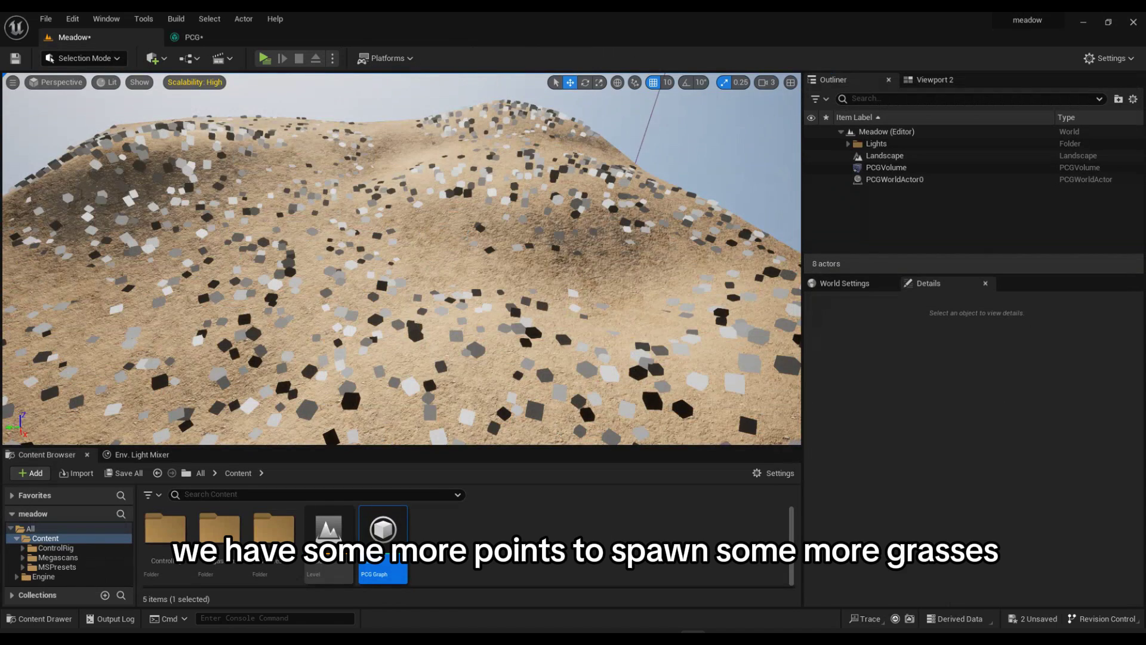
pyautogui.moveTo(401, 260)
pyautogui.mouseDown(button='right')
pyautogui.moveTo(401, 310)
pyautogui.moveTo(402, 238)
pyautogui.moveTo(406, 280)
pyautogui.moveTo(412, 245)
pyautogui.mouseUp(button='right')
pyautogui.click(123, 474)
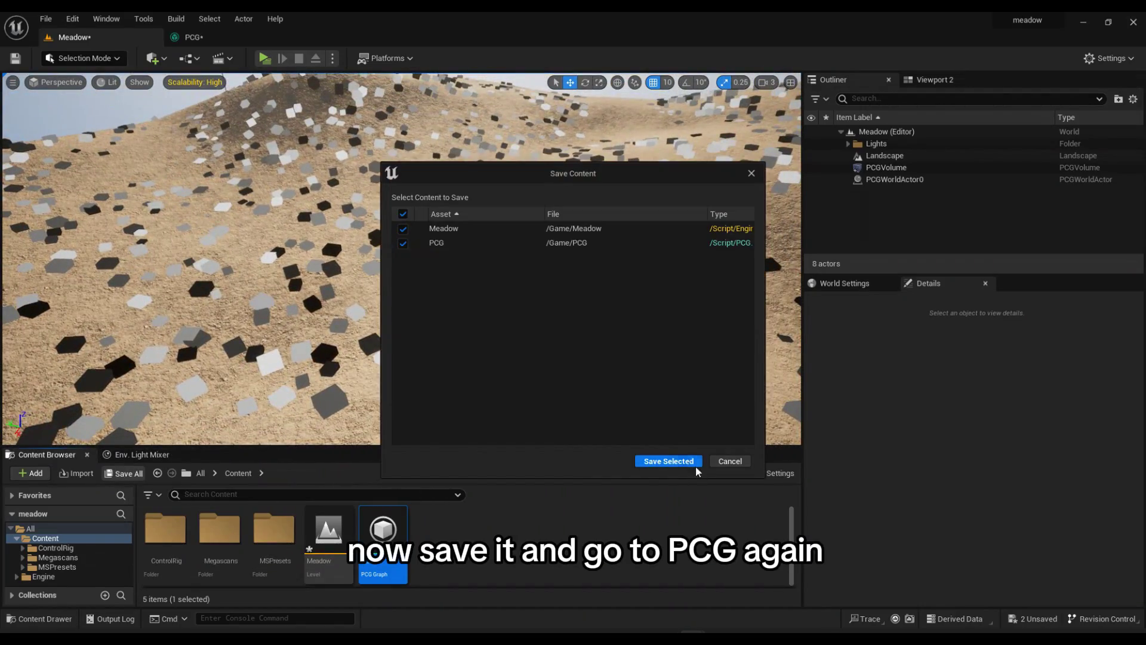
pyautogui.click(656, 461)
# Step: Duplicate the lower Surface Sampler and Transform Points pair, connect Landscape to the third sampler's Surface, and move all three pairs up
pyautogui.click(200, 38)
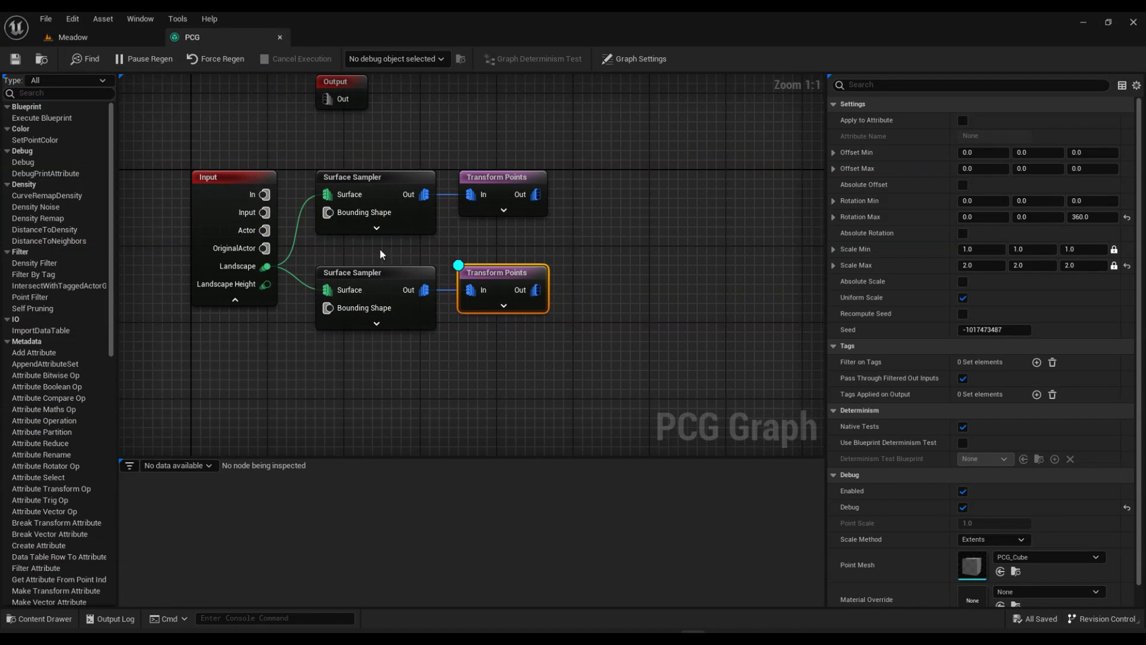
pyautogui.moveTo(351, 261); pyautogui.dragTo(556, 314)
pyautogui.click(360, 390)
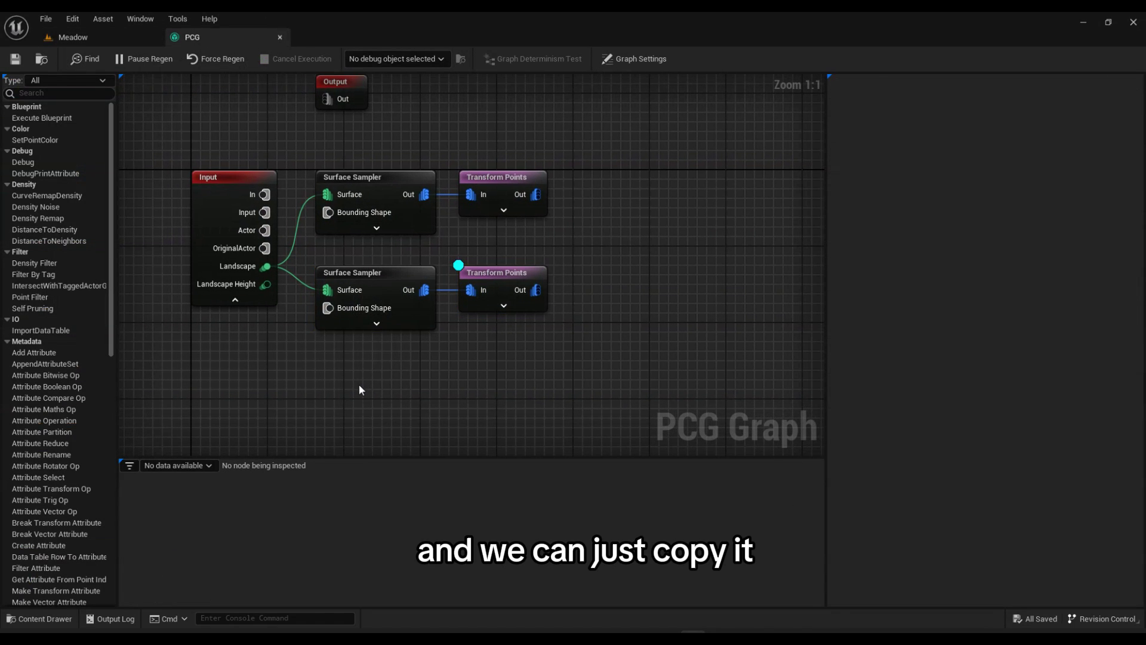
pyautogui.hotkey('ctrl', 'v')
pyautogui.moveTo(265, 265); pyautogui.dragTo(325, 376)
pyautogui.moveTo(301, 134); pyautogui.dragTo(558, 421)
pyautogui.moveTo(403, 217); pyautogui.dragTo(402, 189)
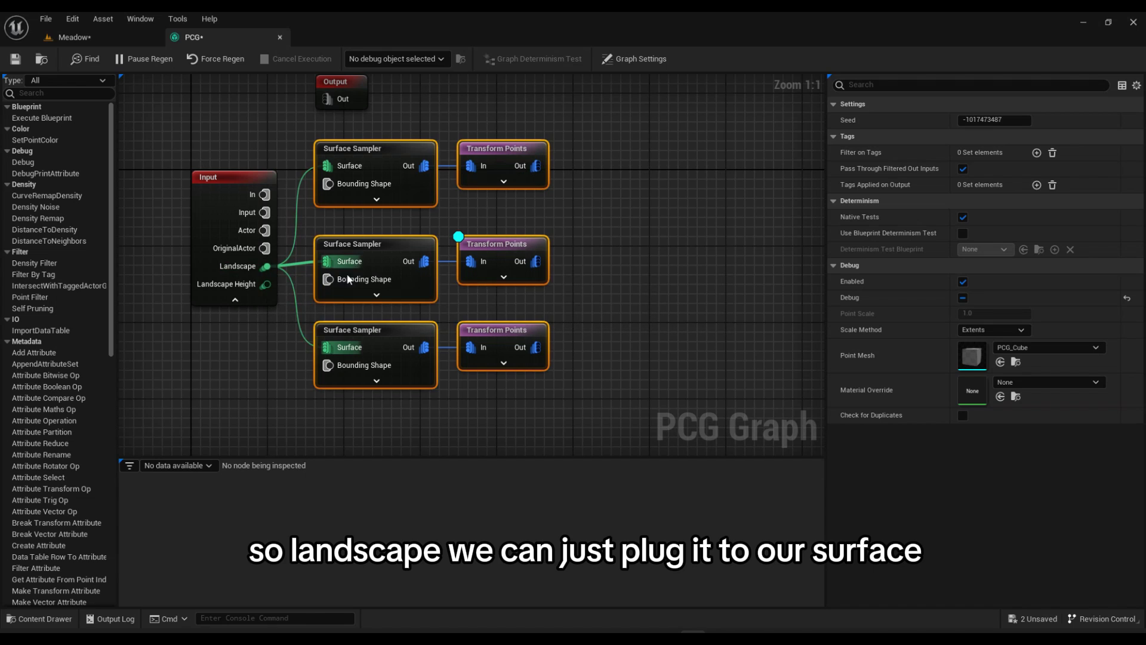
# Step: Turn off debugging on the middle Transform Points node and enable it on the lowest one
pyautogui.click(406, 327)
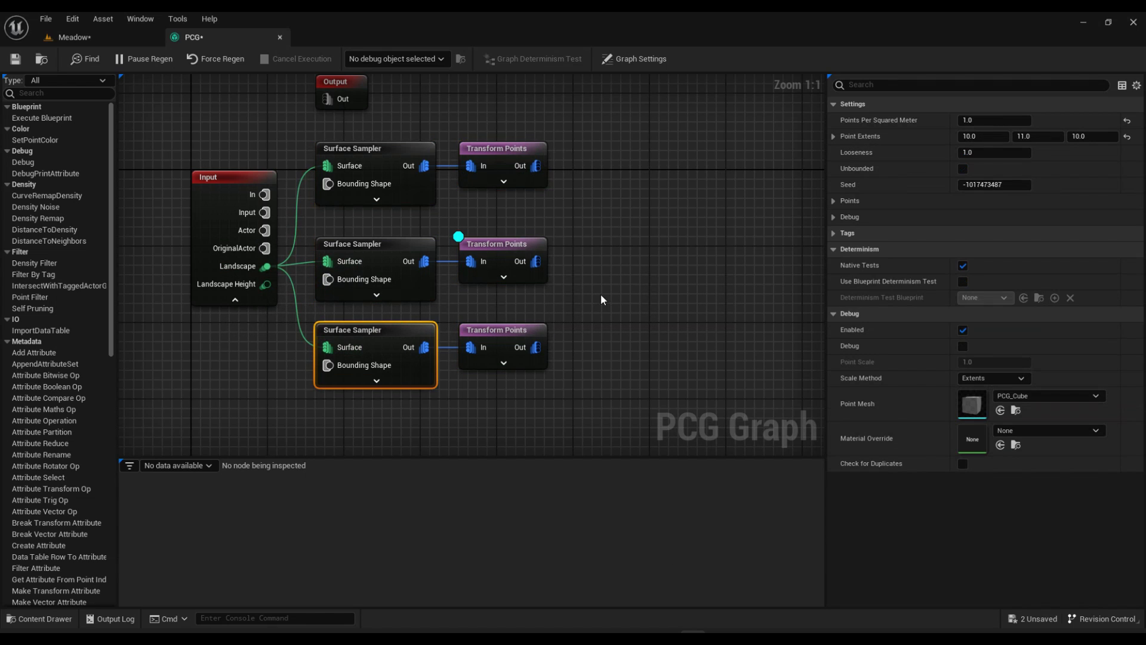
pyautogui.click(510, 256)
pyautogui.click(492, 337)
pyautogui.press('d')
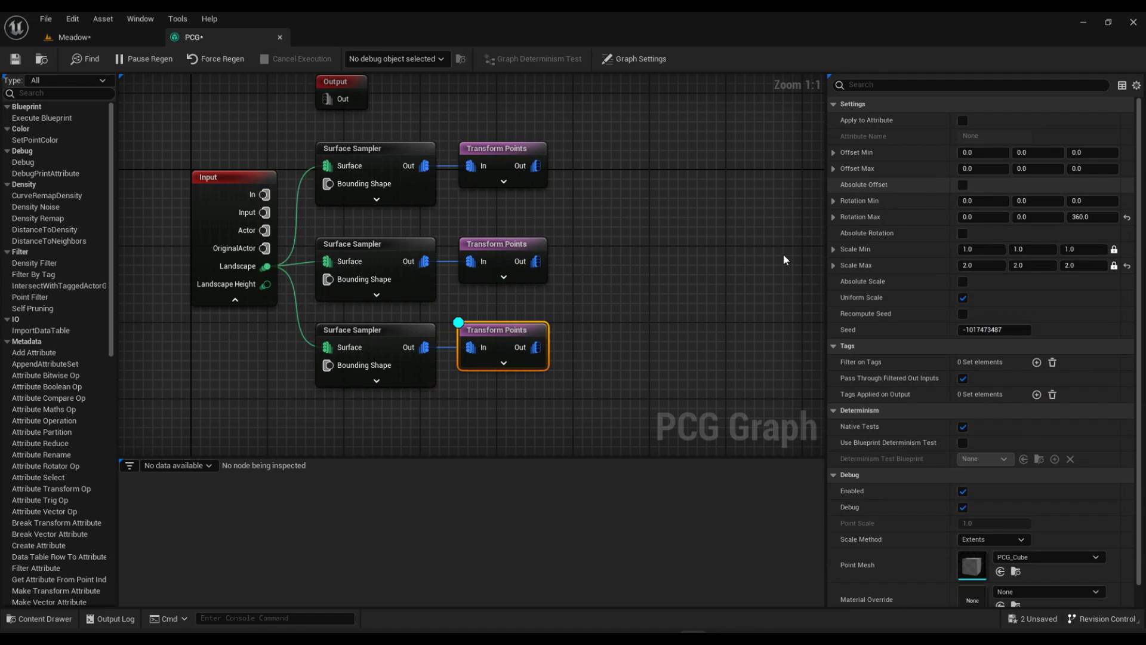
# Step: Set the lowest Surface Sampler's Points Per Squared Meter to 0.3 and Looseness to 0.3
pyautogui.click(359, 330)
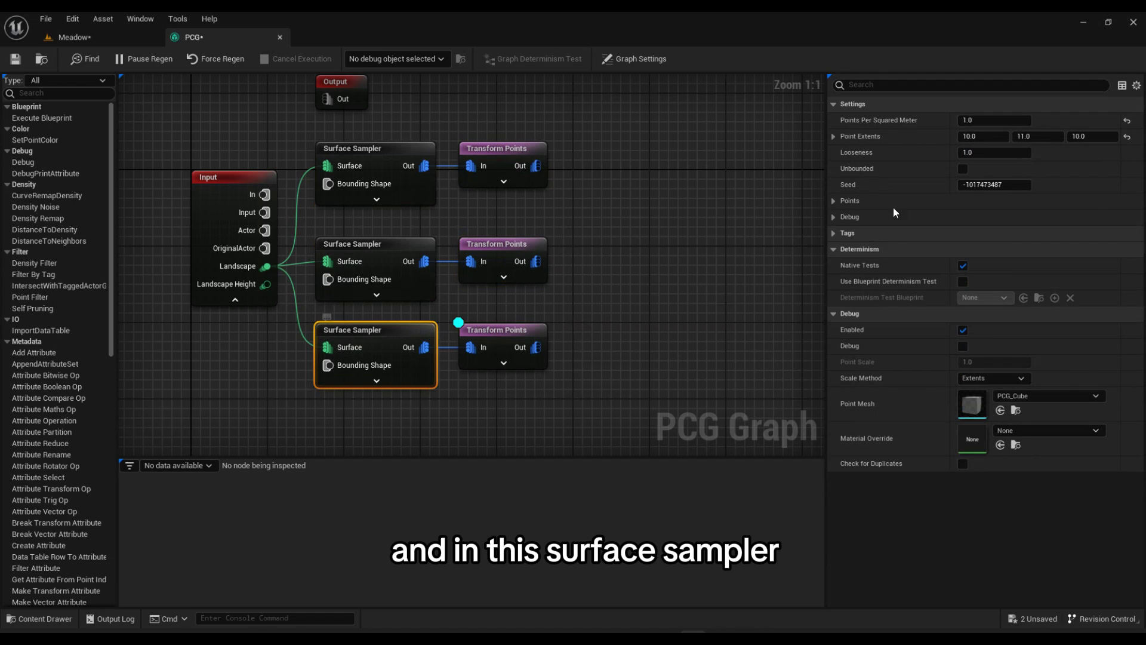
pyautogui.click(985, 118)
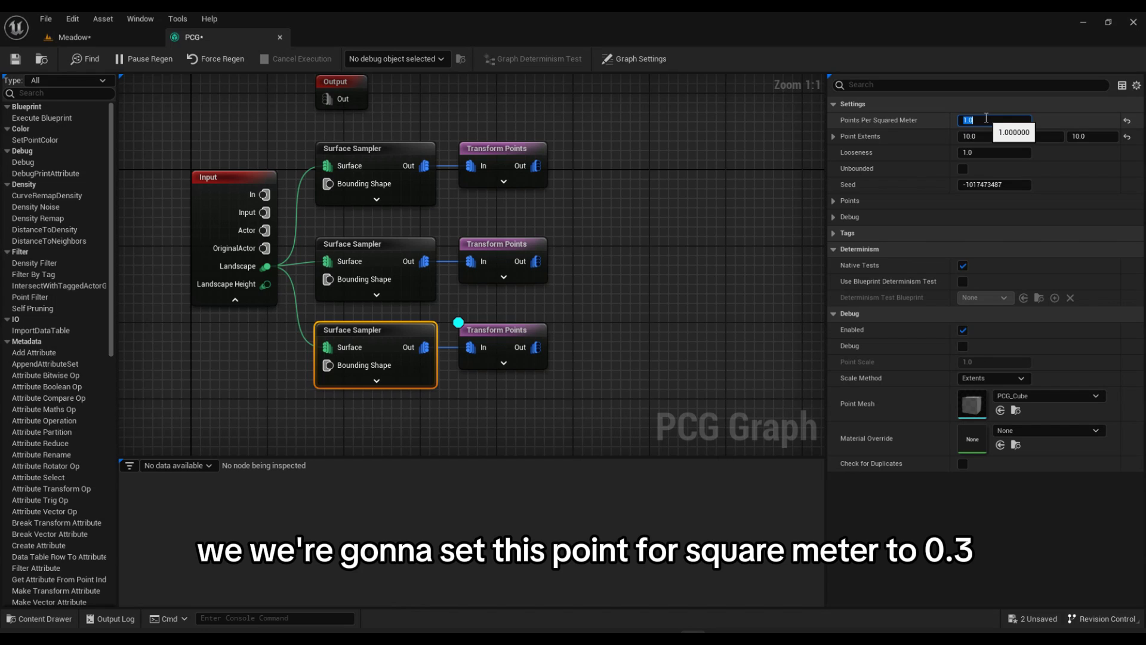
pyautogui.write('9.3')
pyautogui.hotkey('ctrl', 'a')
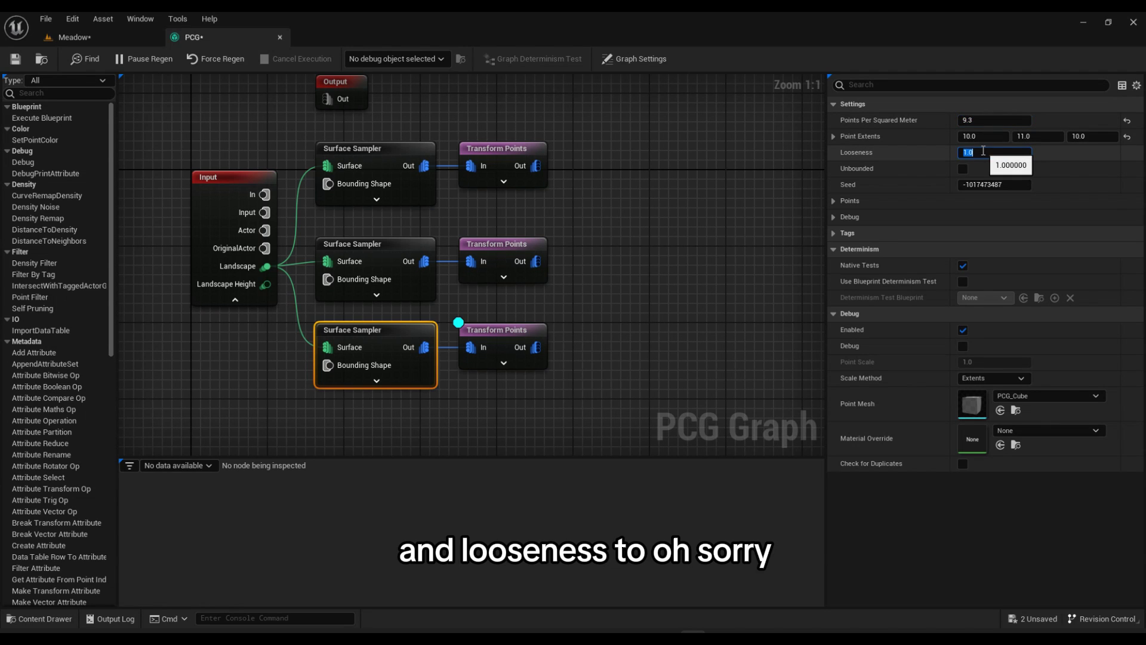
pyautogui.click(980, 119)
pyautogui.write('0')
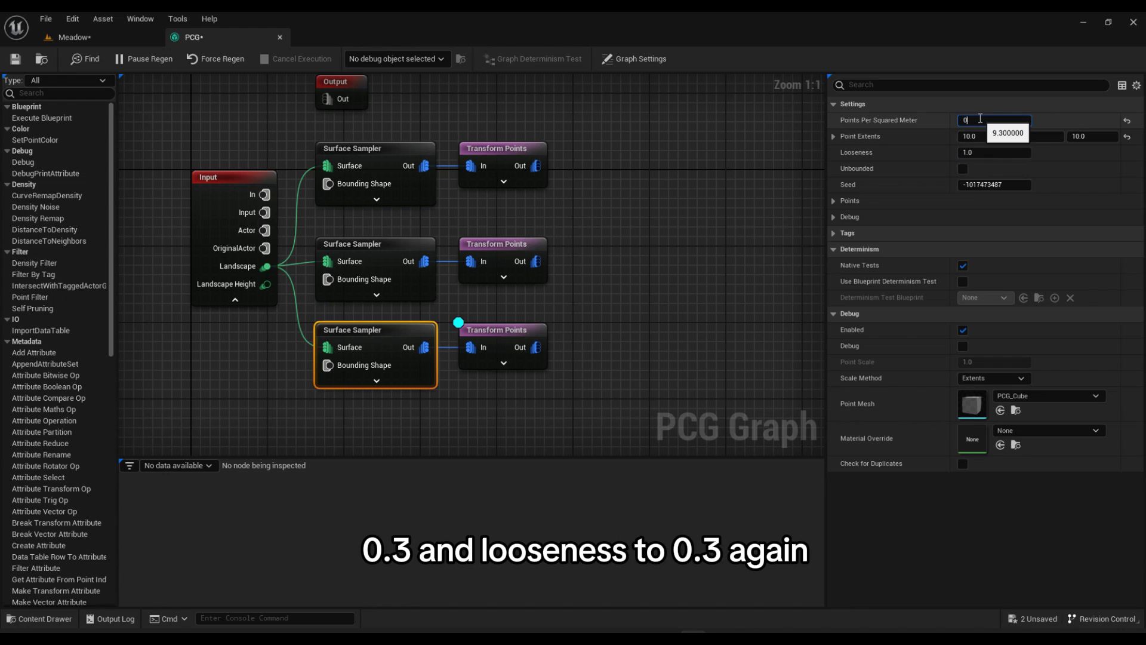
pyautogui.click(997, 153)
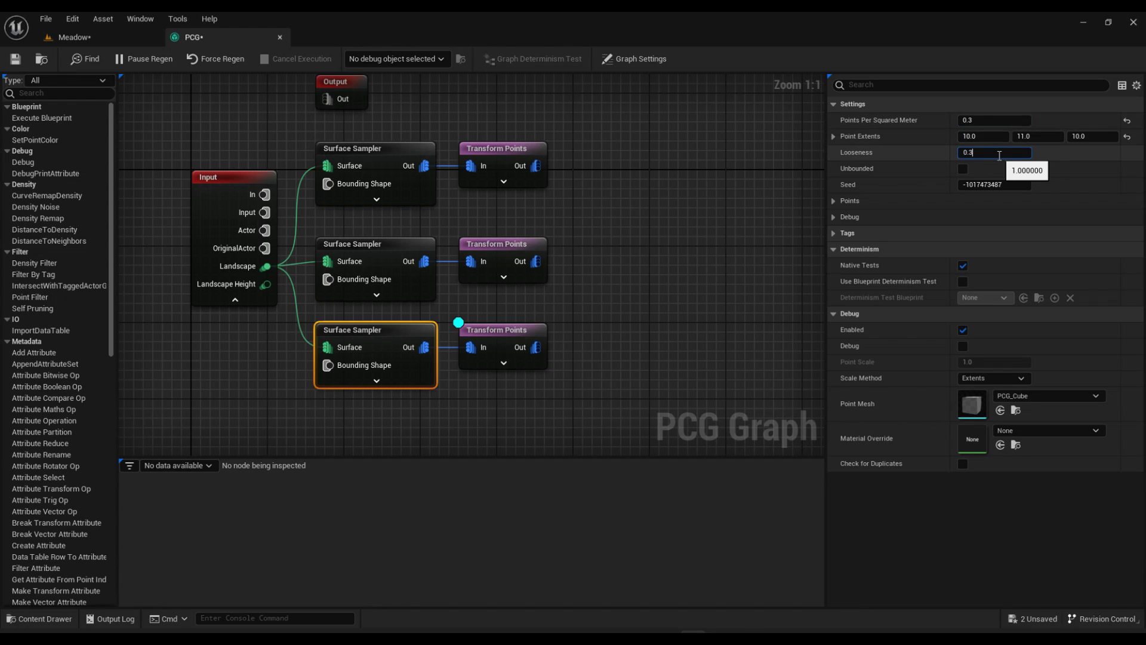
pyautogui.click(558, 303)
# Step: Set the lowest Transform Points node's Scale Min to 2 and Scale Max to 3
pyautogui.click(495, 335)
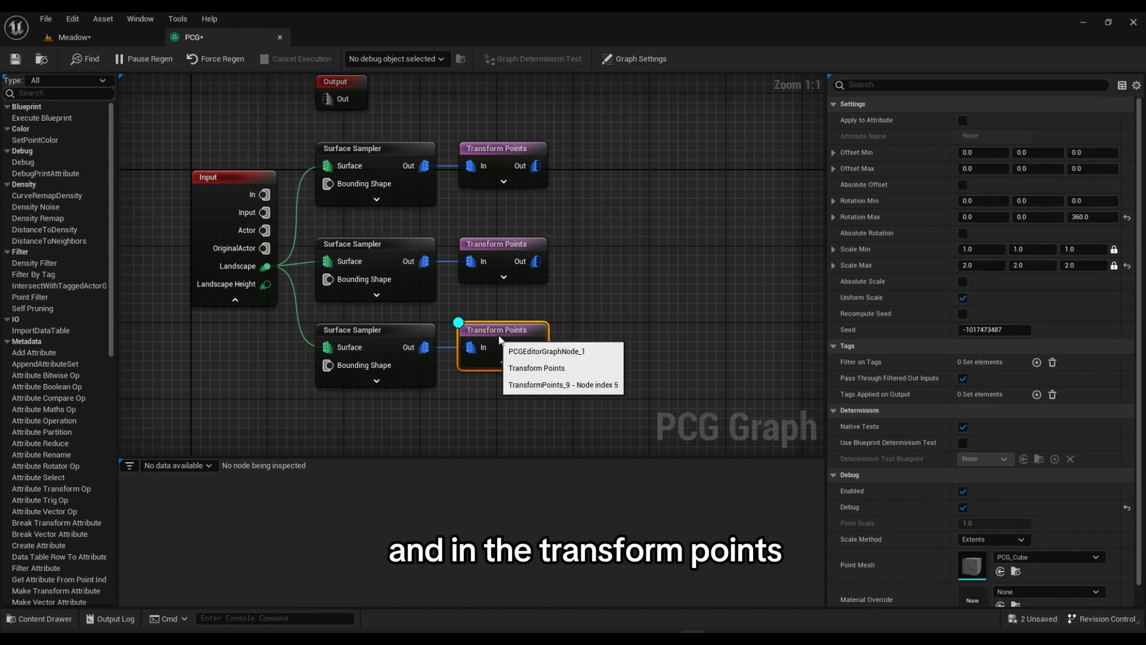
pyautogui.click(982, 249)
pyautogui.write('2')
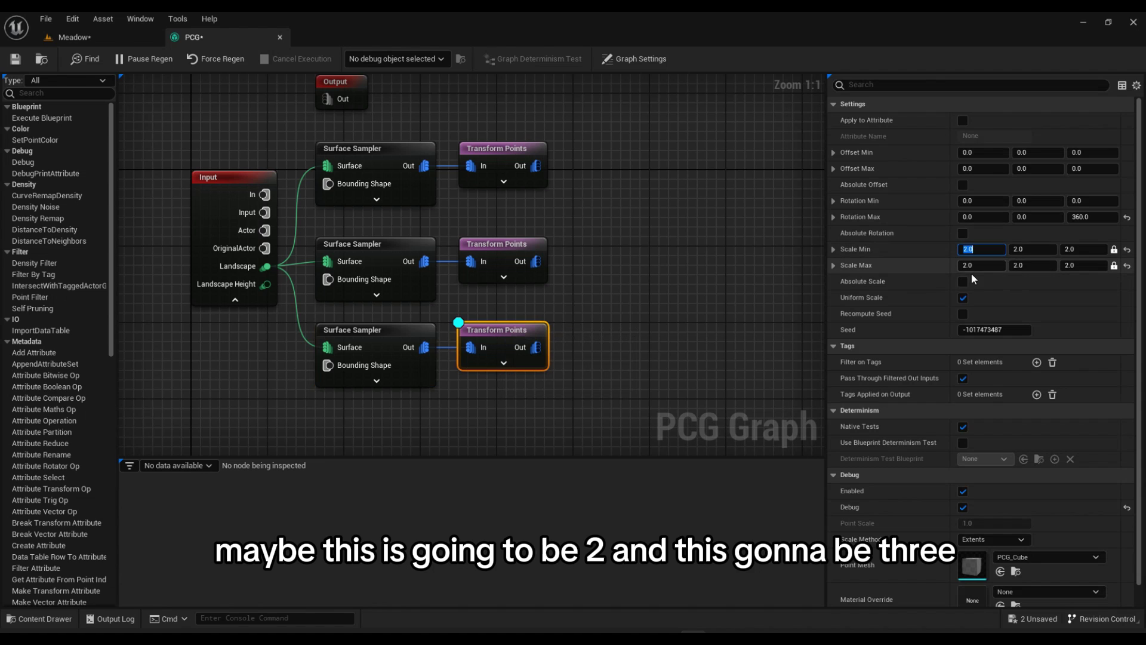
pyautogui.click(981, 266)
pyautogui.write('3')
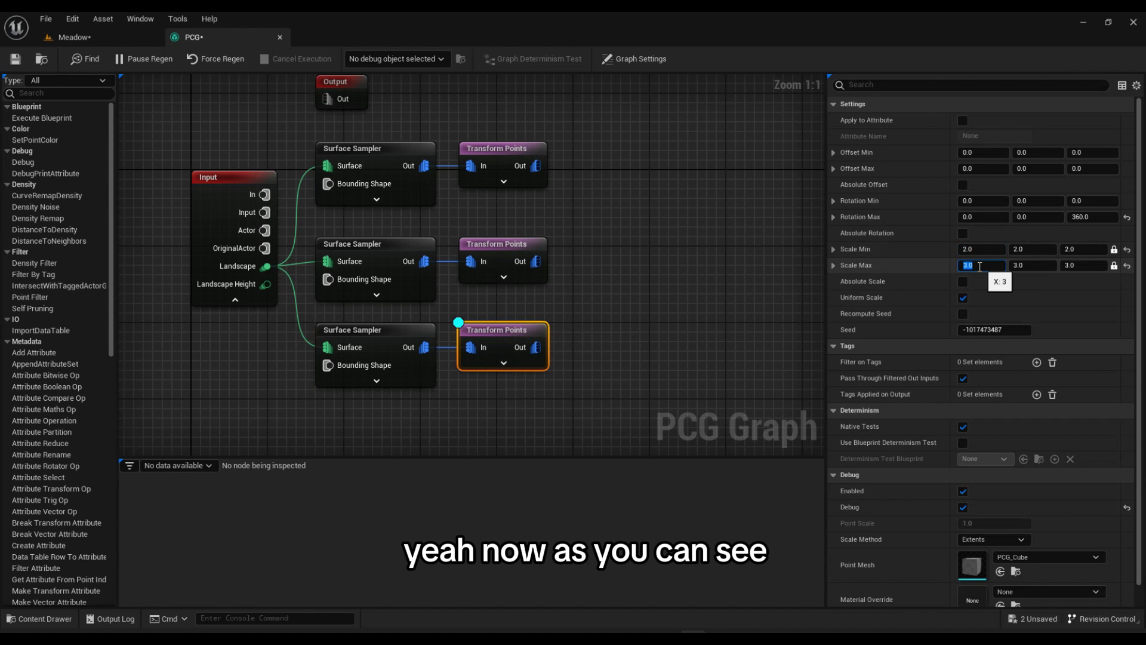
pyautogui.click(603, 209)
# Step: Inspect the third sampler's points in the Meadow level and save all modified assets
pyautogui.click(74, 37)
pyautogui.moveTo(245, 106); pyautogui.dragTo(245, 105, button='right')
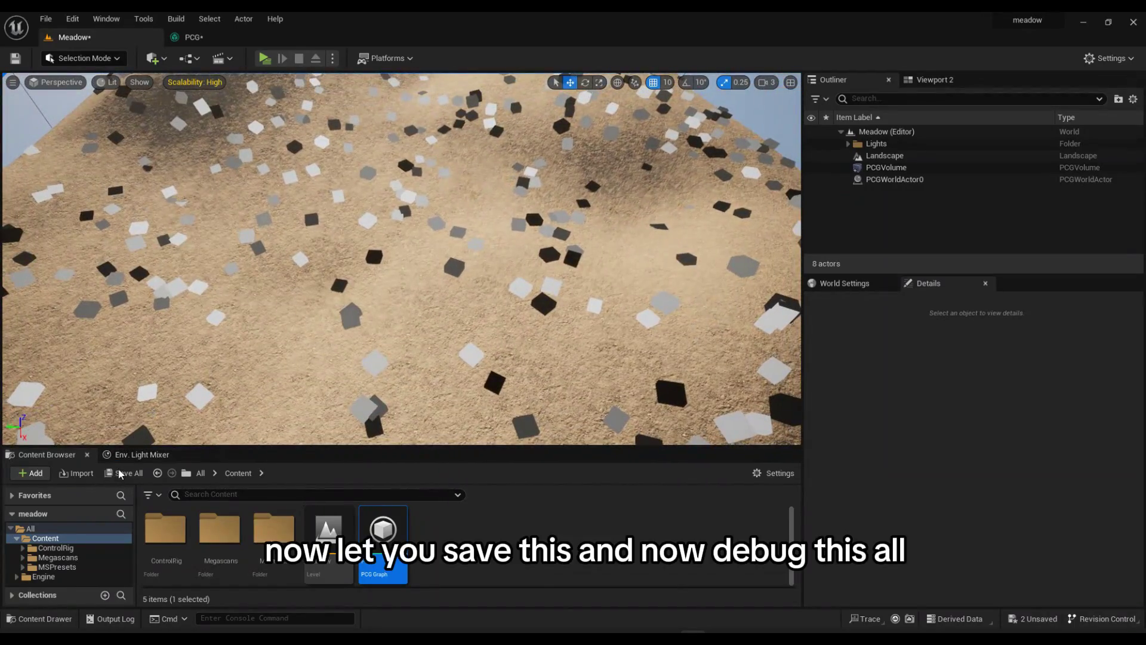
pyautogui.click(124, 472)
pyautogui.click(668, 462)
# Step: Enable debugging on the upper and middle Transform Points nodes in the PCG graph as well
pyautogui.click(205, 37)
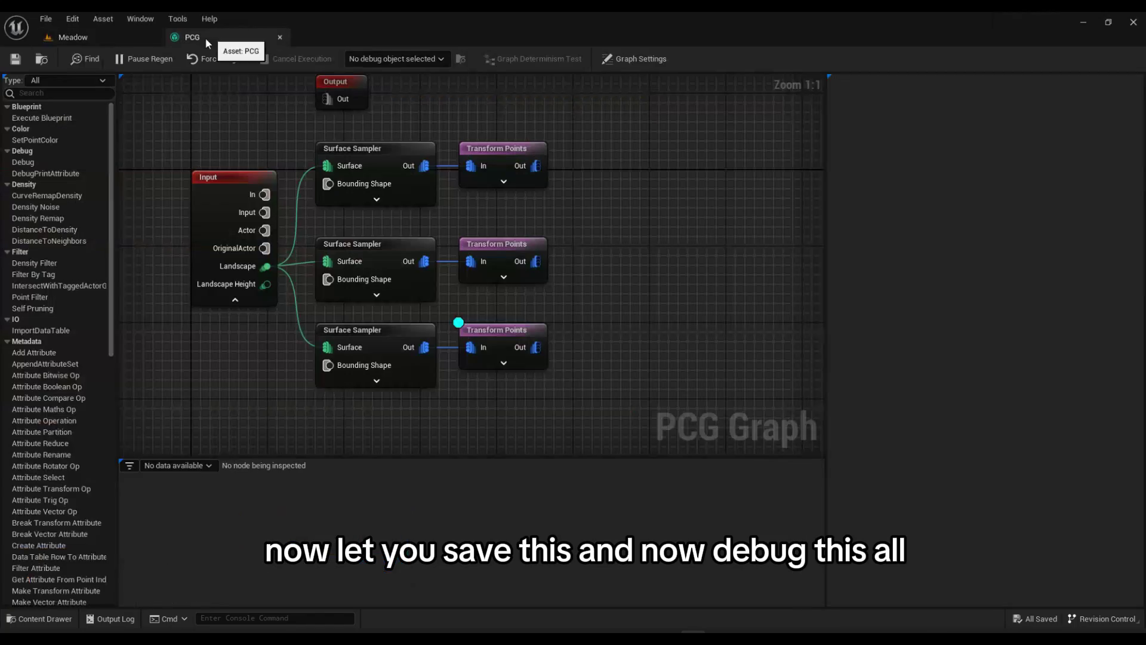
pyautogui.click(489, 161)
pyautogui.press('d')
pyautogui.click(525, 247)
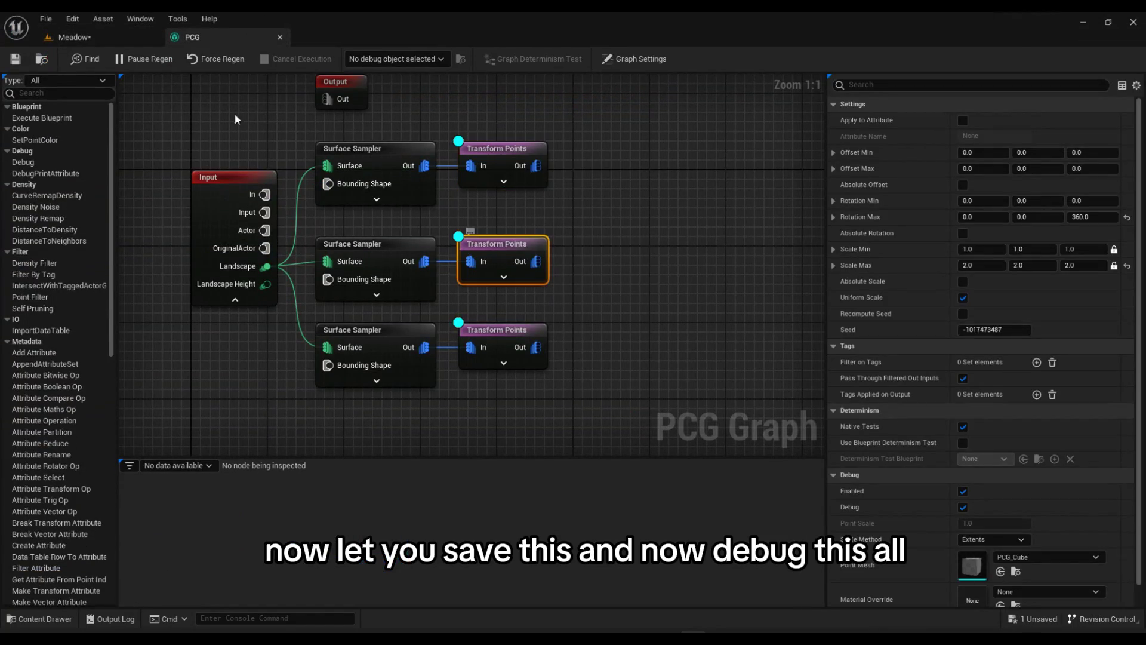
pyautogui.press('d')
# Step: View the combined debug points of all three samplers in the Meadow level and save the level
pyautogui.click(139, 37)
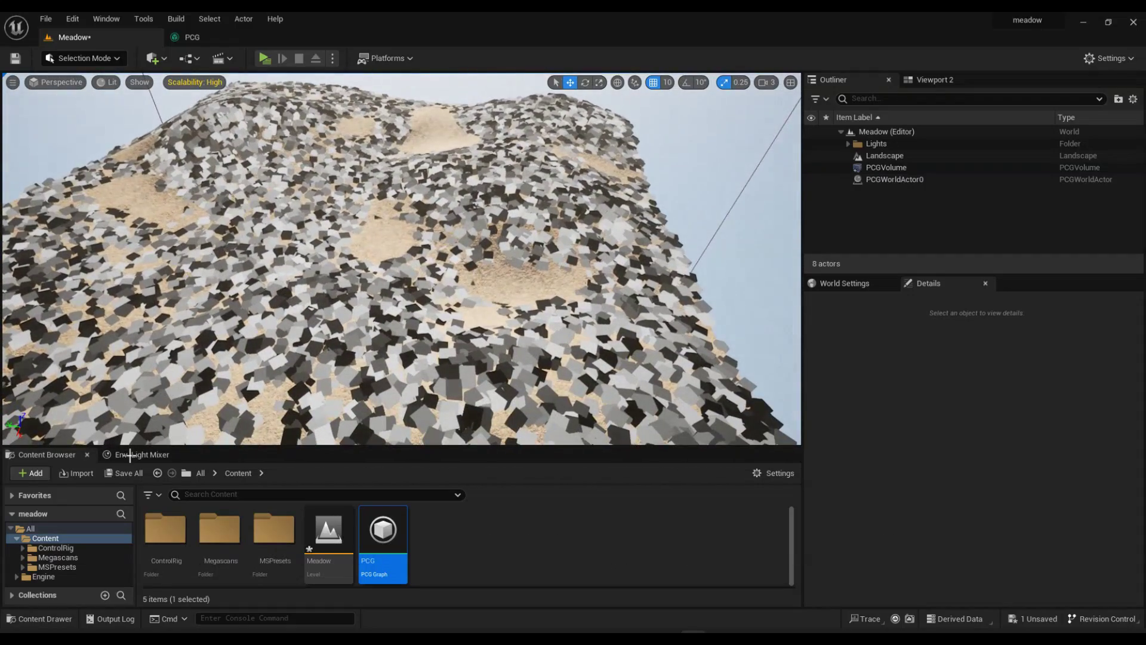
pyautogui.click(152, 460)
pyautogui.click(668, 460)
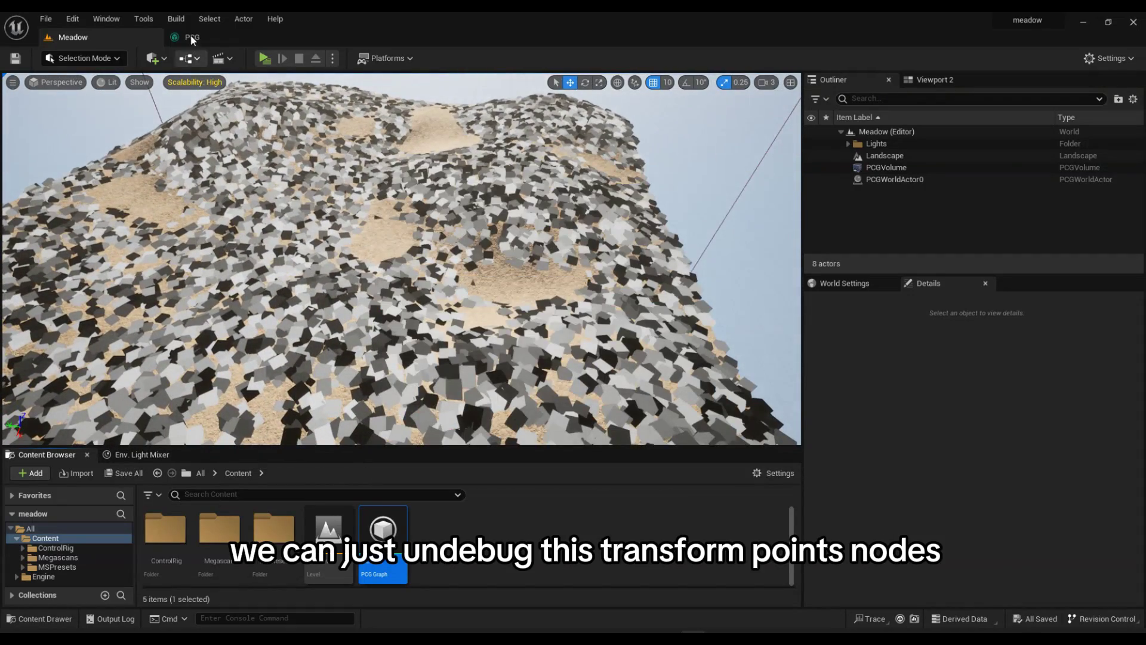
# Step: Turn off debugging on all three Transform Points nodes in the PCG graph
pyautogui.click(191, 36)
pyautogui.click(464, 148)
pyautogui.press('d')
pyautogui.click(510, 242)
pyautogui.press('d')
pyautogui.click(525, 338)
pyautogui.press('d')
# Step: Add a Static Mesh Spawner node connected to the upper Transform Points node's output
pyautogui.moveTo(525, 338); pyautogui.dragTo(436, 332, button='right')
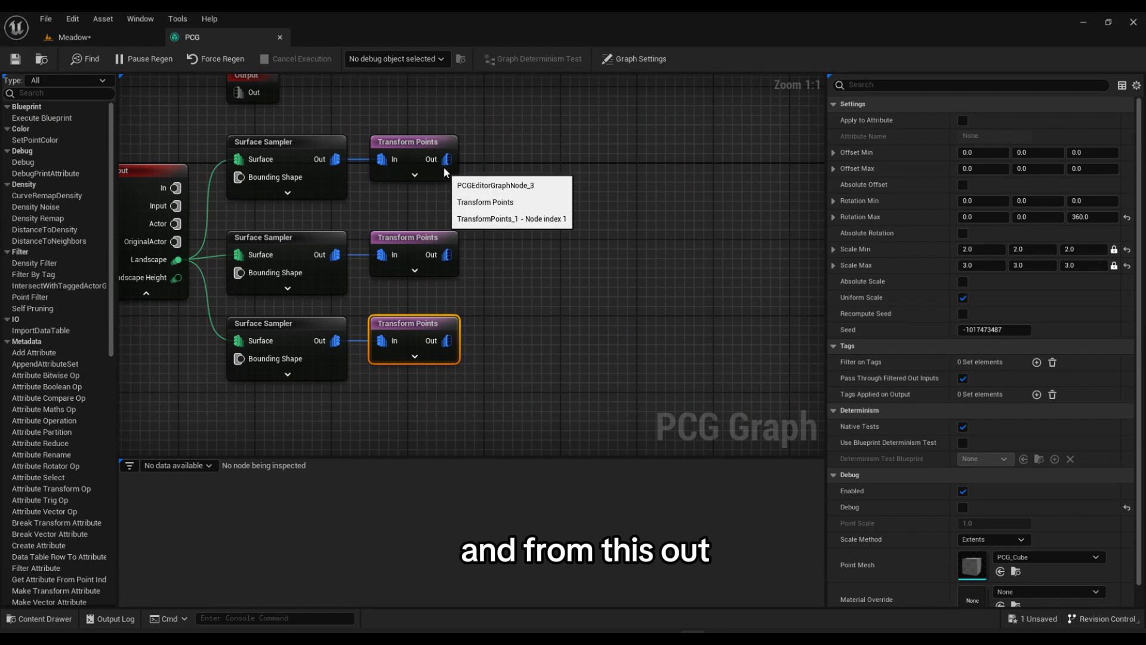
pyautogui.moveTo(444, 160); pyautogui.dragTo(479, 163)
pyautogui.write('stat')
pyautogui.click(521, 191)
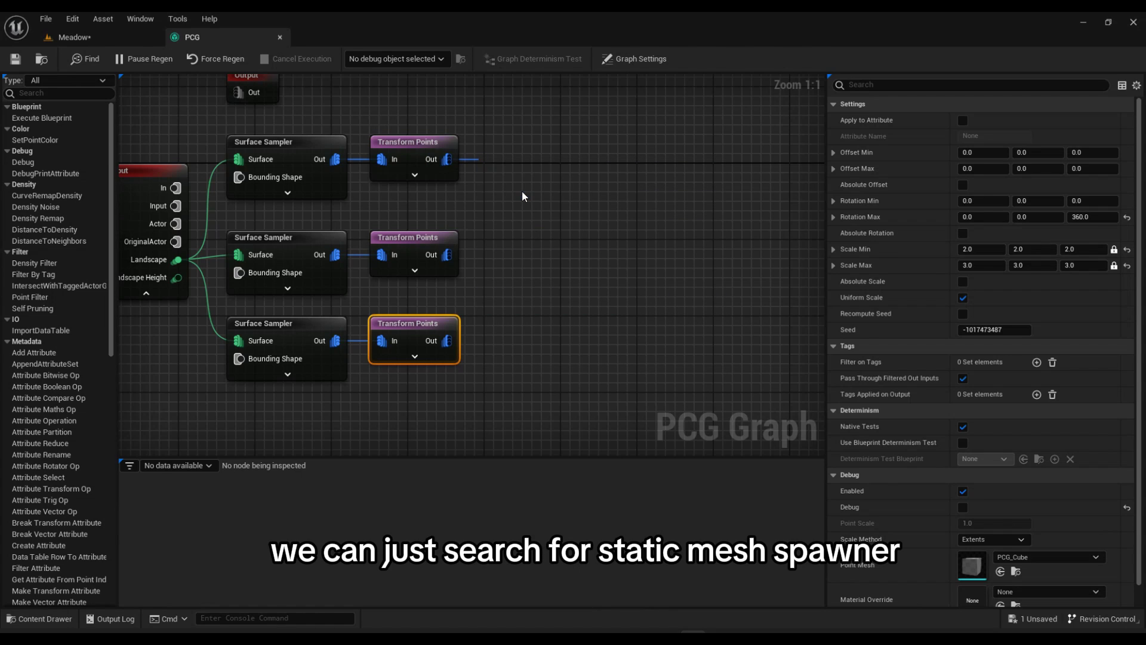
pyautogui.moveTo(514, 146); pyautogui.dragTo(460, 155, button='right')
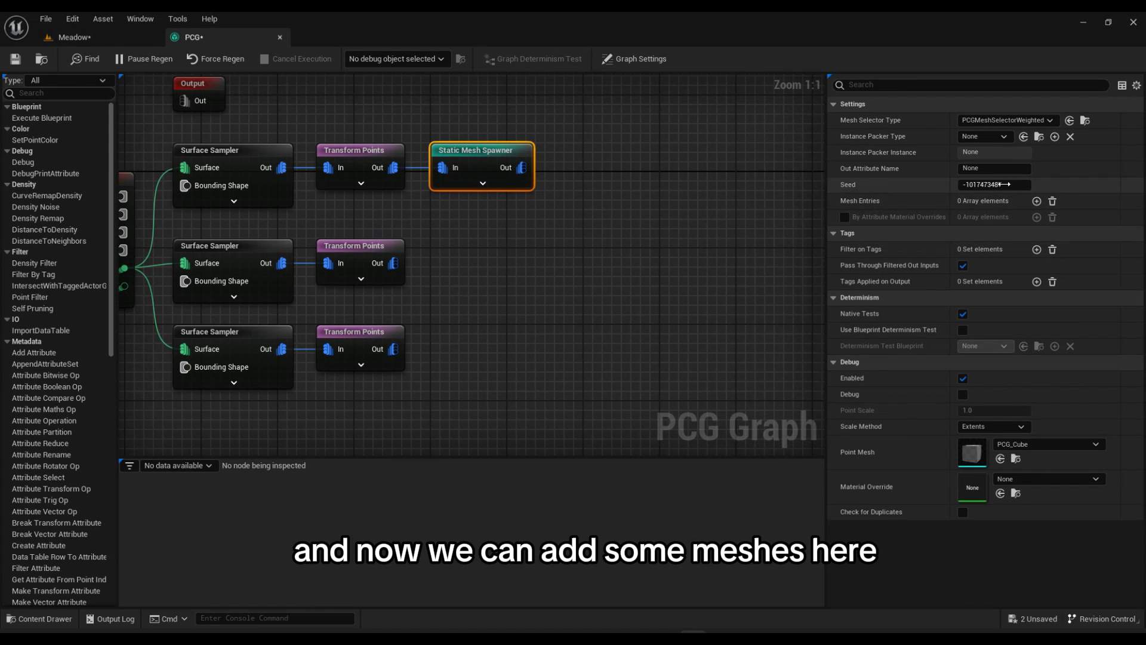
# Step: Add 12 empty Mesh Entries to the Static Mesh Spawner node
pyautogui.click(1037, 202)
pyautogui.click(1037, 201)
pyautogui.click(1037, 201)
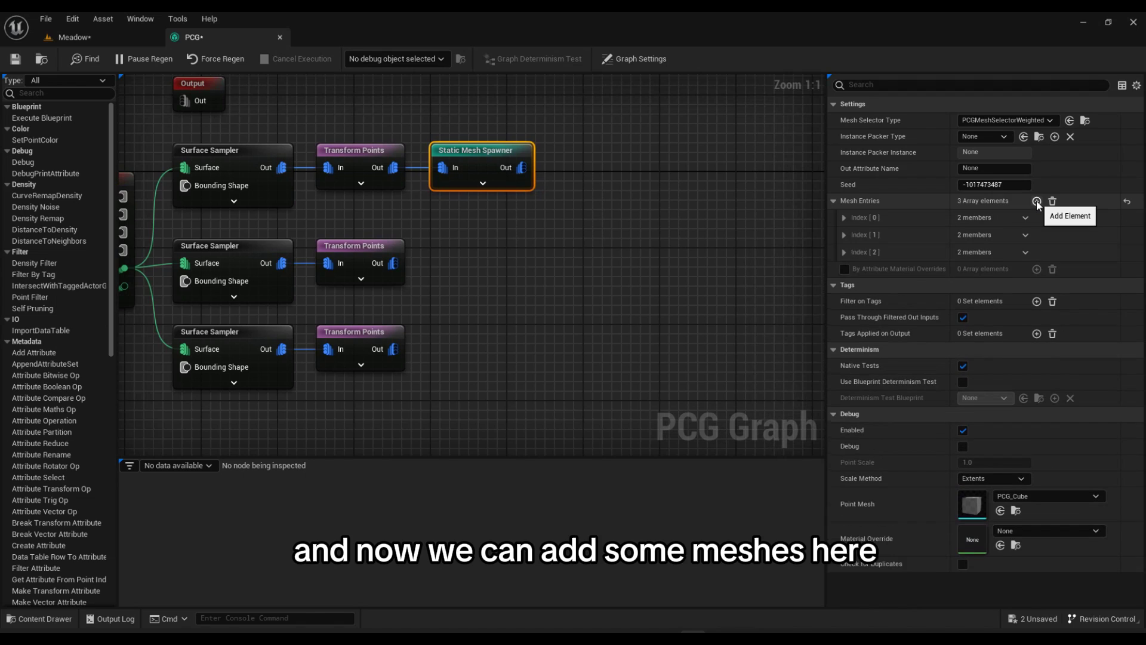
pyautogui.click(1037, 201)
pyautogui.click(1037, 201)
pyautogui.click(1037, 201)
pyautogui.click(1037, 201)
pyautogui.click(1037, 201)
pyautogui.click(1037, 201)
pyautogui.click(1037, 201)
pyautogui.click(1037, 201)
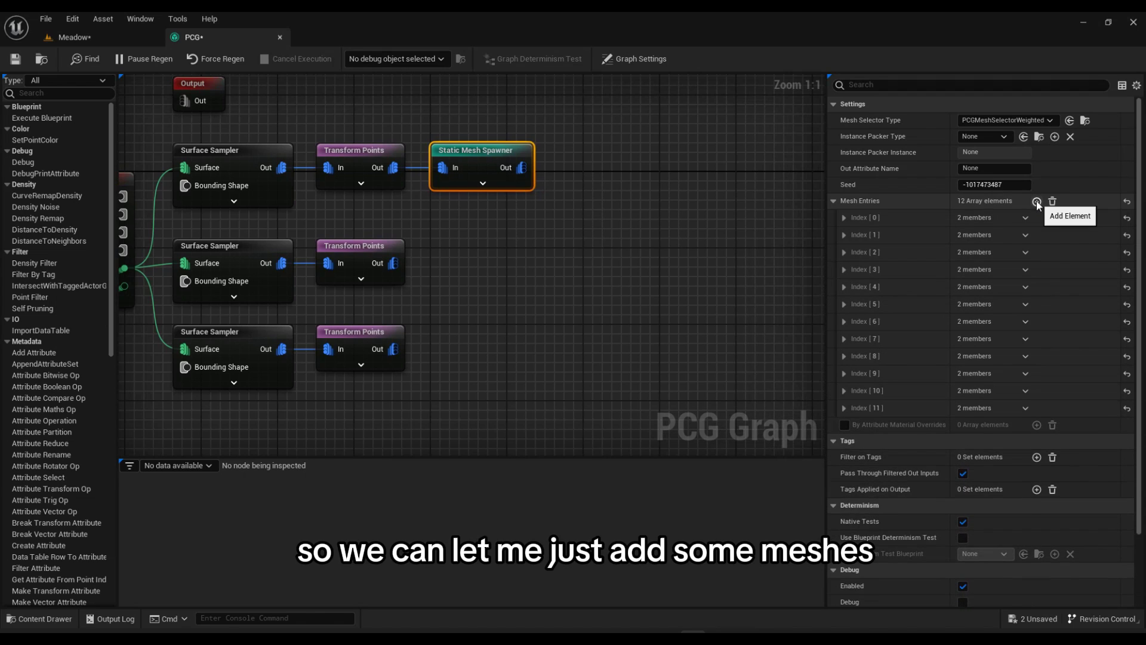